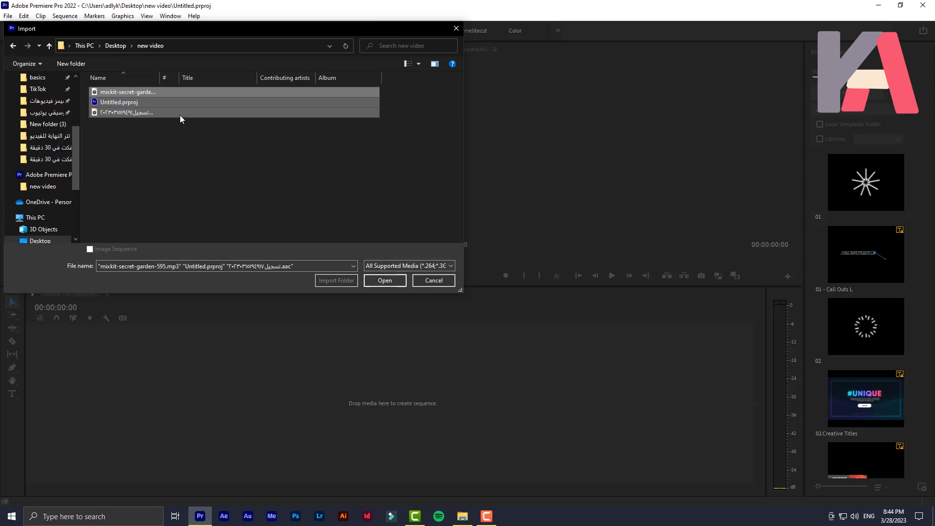
Step: Import mixkit-secret-garden-595.mp3 and the .aac voice recording, and place them in a new sequence on the timeline
click(384, 281)
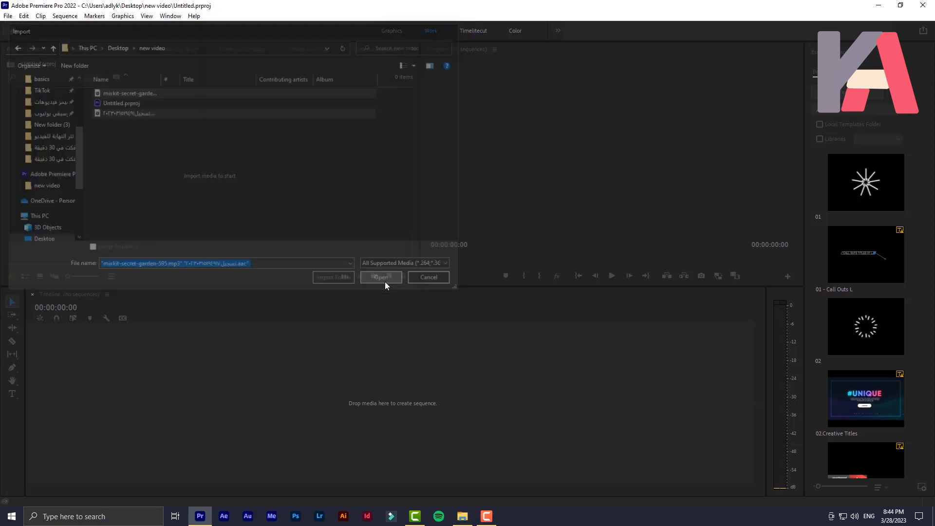
drag(42, 130, 711, 411)
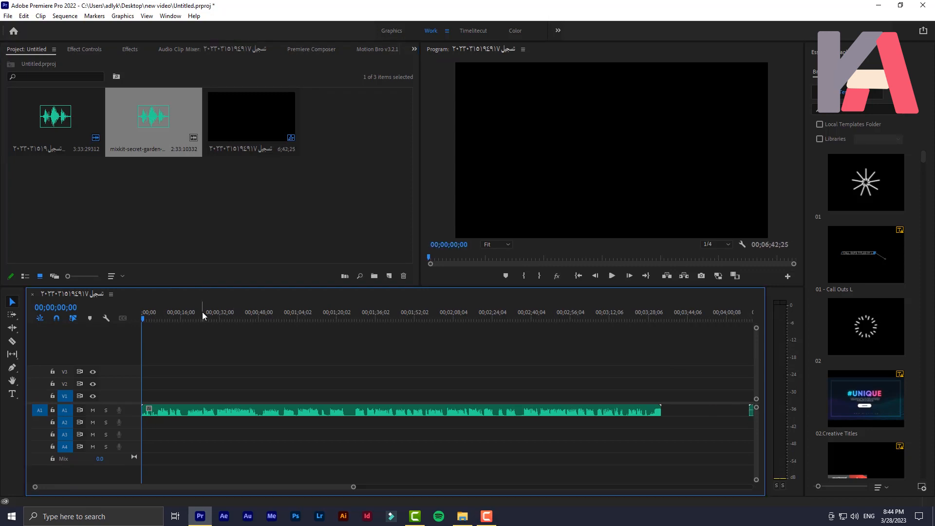
Step: Play a short passage of the untreated voice recording from about 33 seconds
drag(162, 310, 220, 332)
click(611, 275)
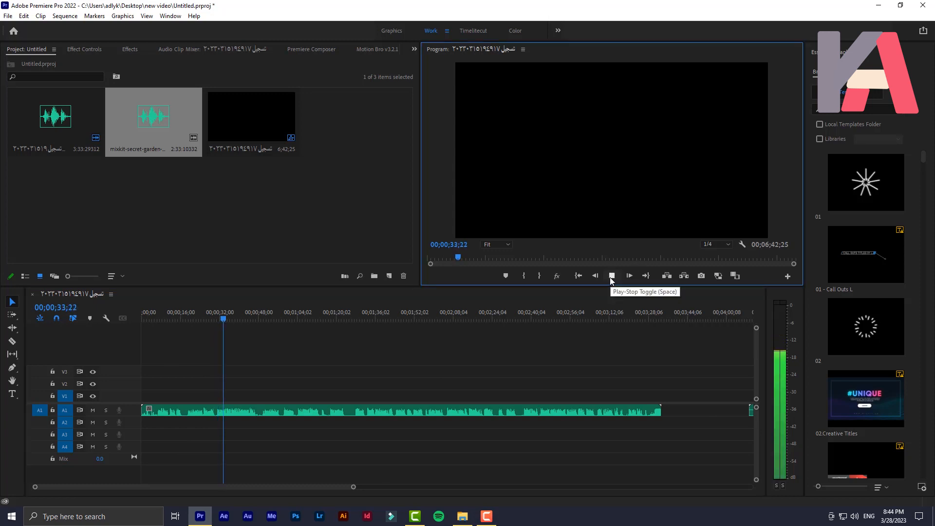
click(611, 275)
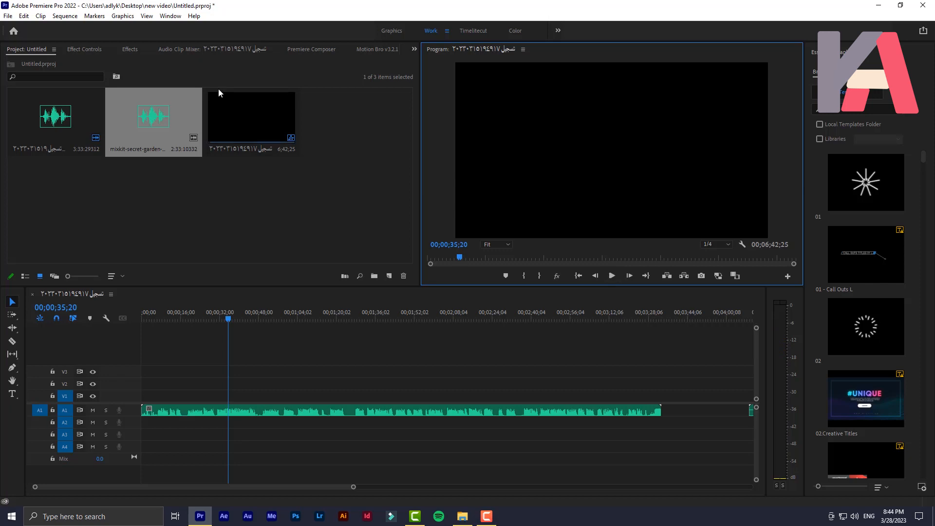
Step: Find the DeReverb audio effect with the search "der" and apply it to the voice recording on A1
click(305, 410)
click(310, 393)
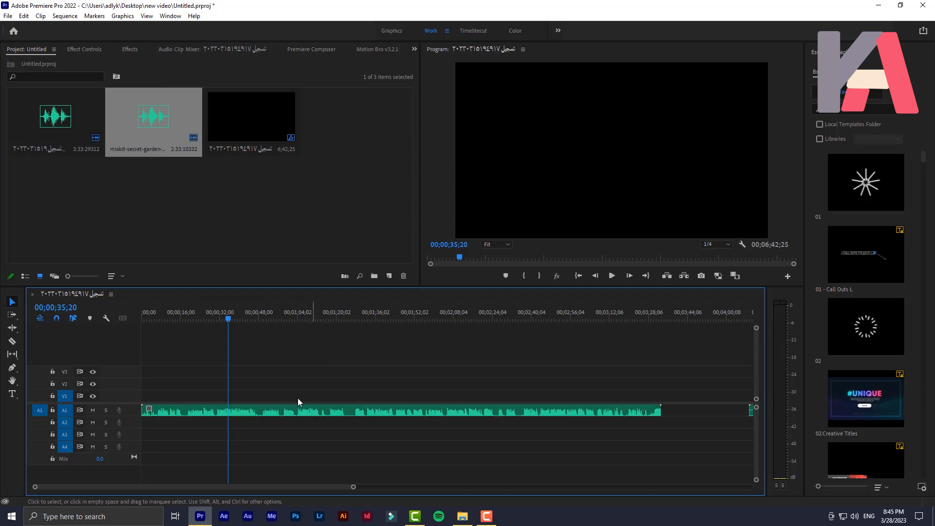
click(307, 411)
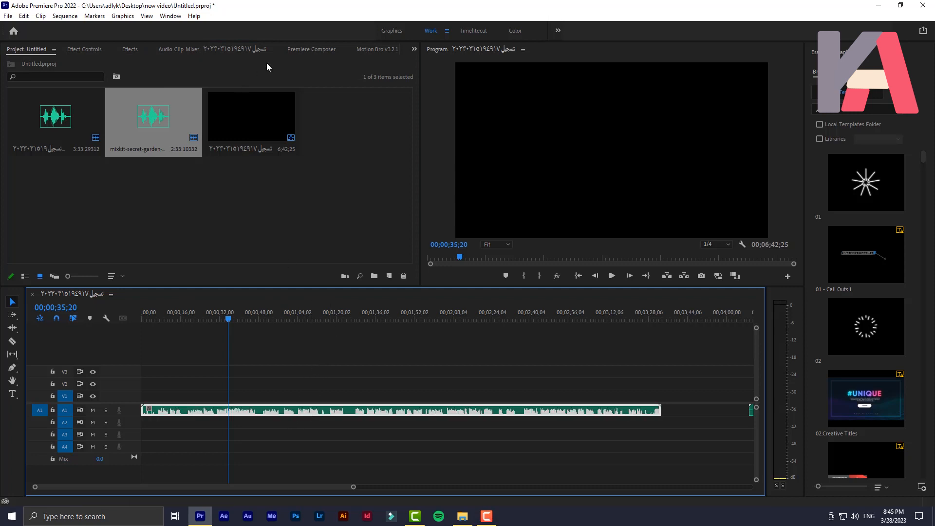
click(129, 50)
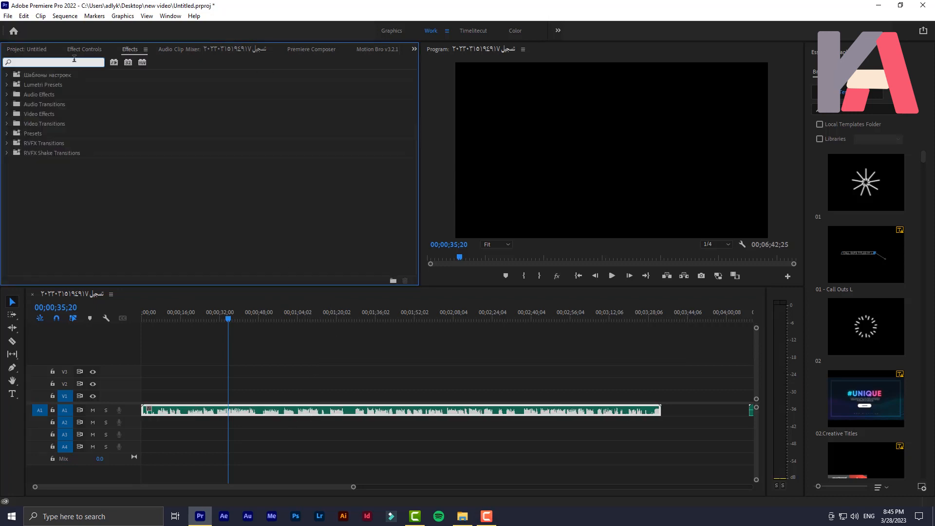
text(der)
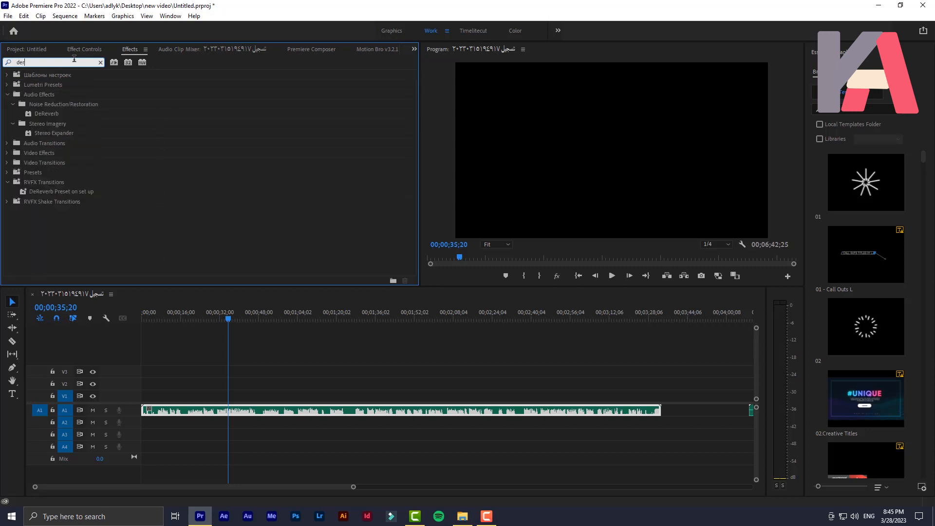
click(58, 115)
drag(57, 115, 335, 411)
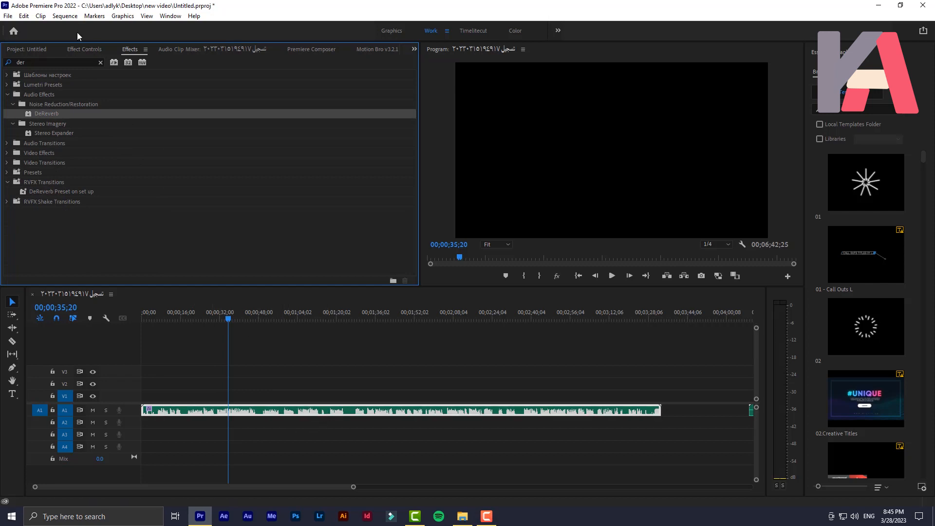
Step: Set the DeReverb amount to about 51% in the effect's custom setup while the recording plays
click(81, 50)
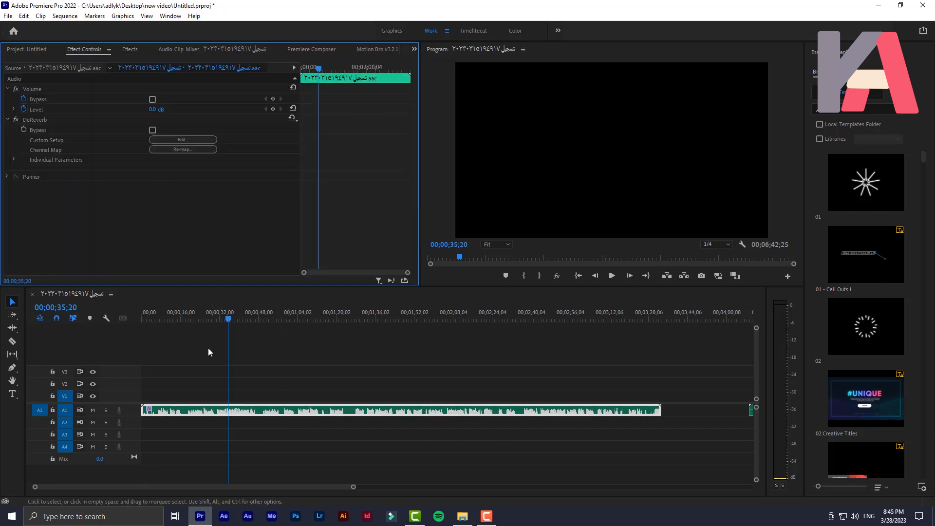
click(175, 140)
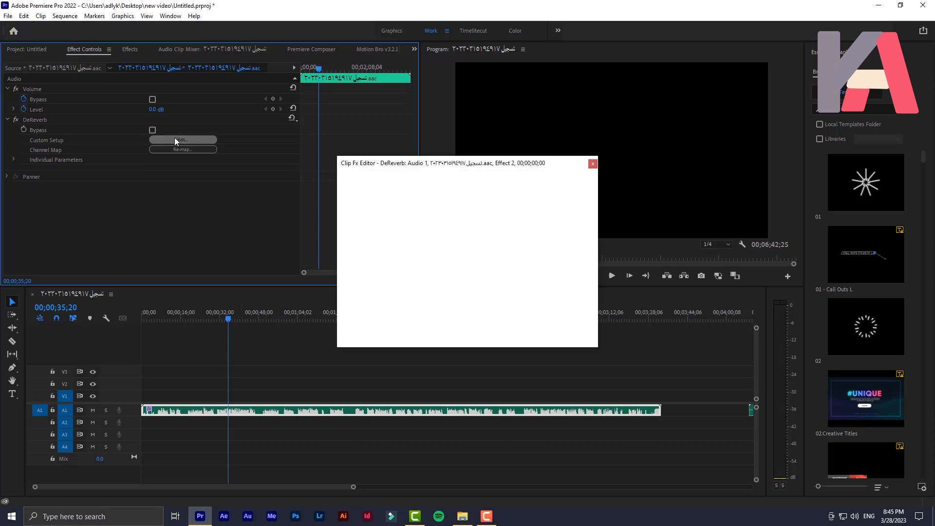
drag(436, 165, 490, 173)
drag(219, 315, 220, 317)
key(space)
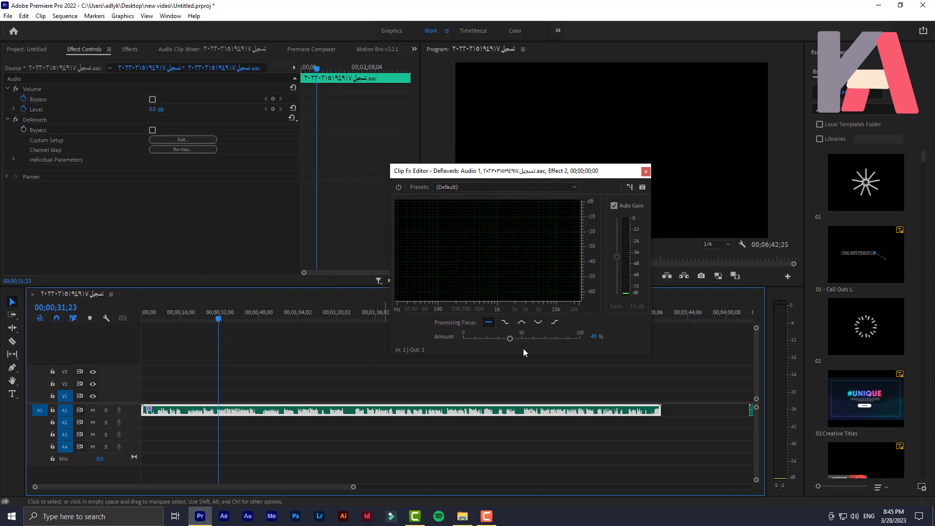
mouse_move(518, 341)
mouse_down()
mouse_move(545, 338)
mouse_move(525, 343)
mouse_up()
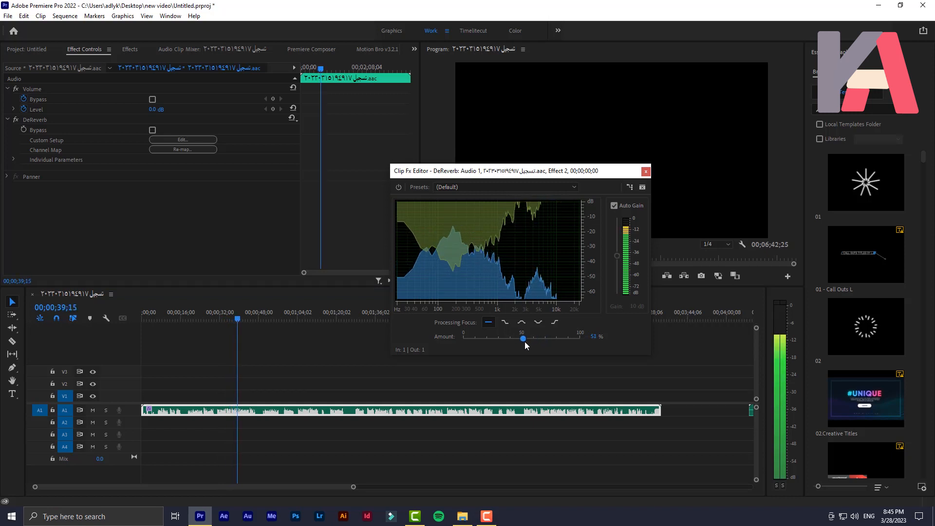
click(646, 171)
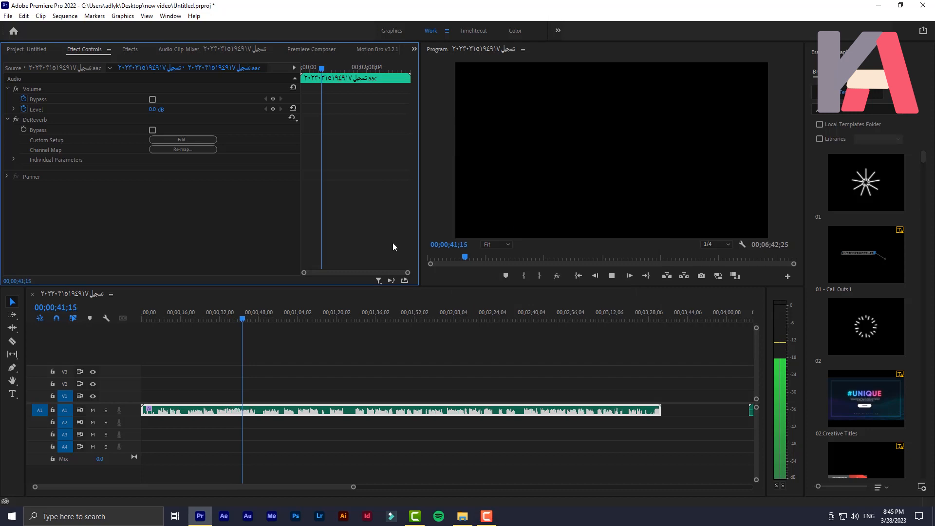
Step: Play the recording again from about 34 seconds to hear the reduced reverb
click(221, 317)
click(225, 317)
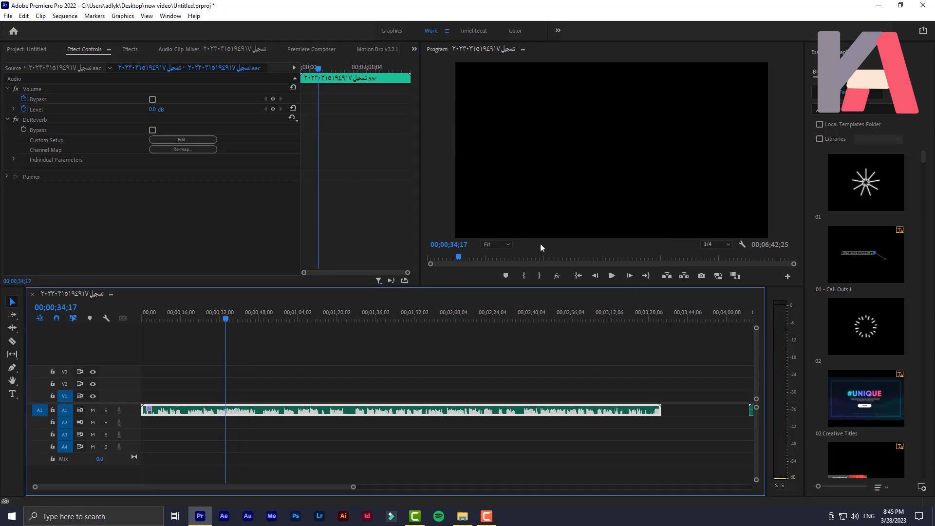
click(612, 276)
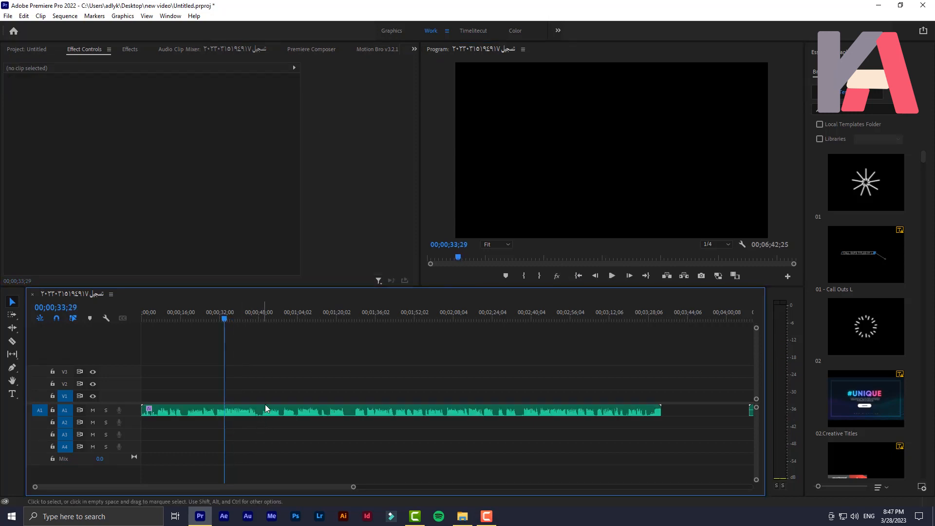
Step: Find the Parametric Equalizer with the search "para" and apply it to the voice recording on A1
click(265, 408)
click(130, 49)
click(86, 62)
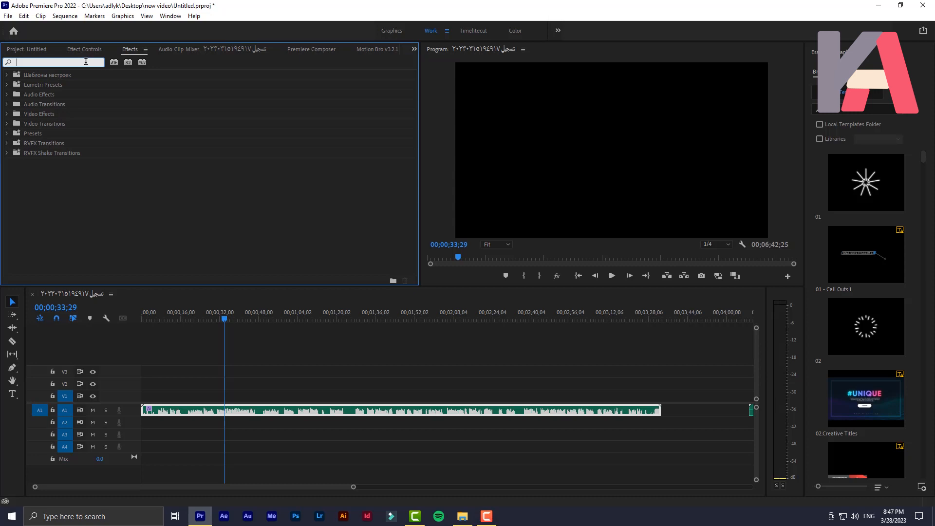
text(pra)
key(BackSpace)
key(BackSpace)
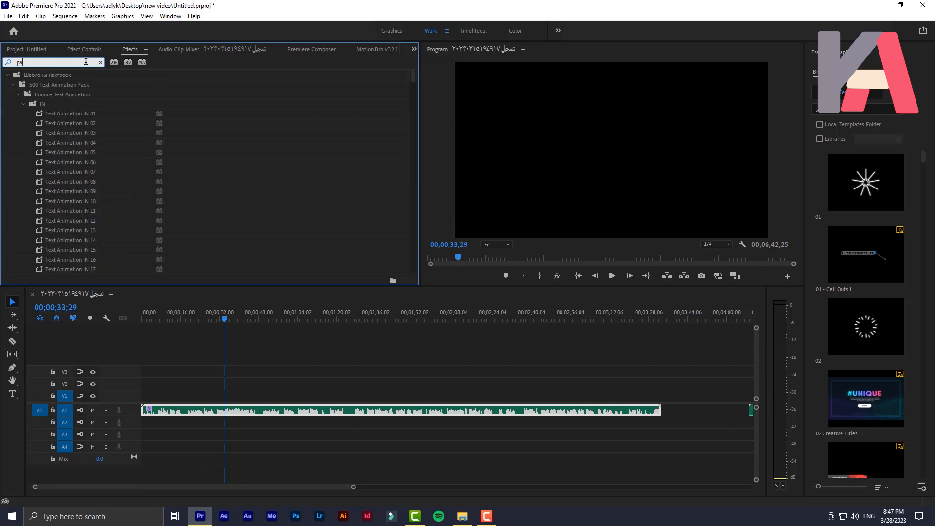
text(ara)
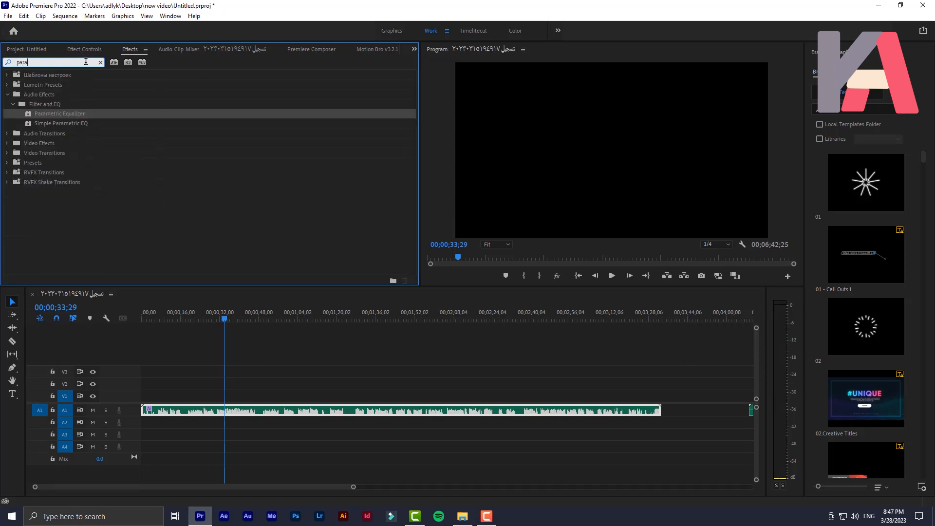
click(98, 113)
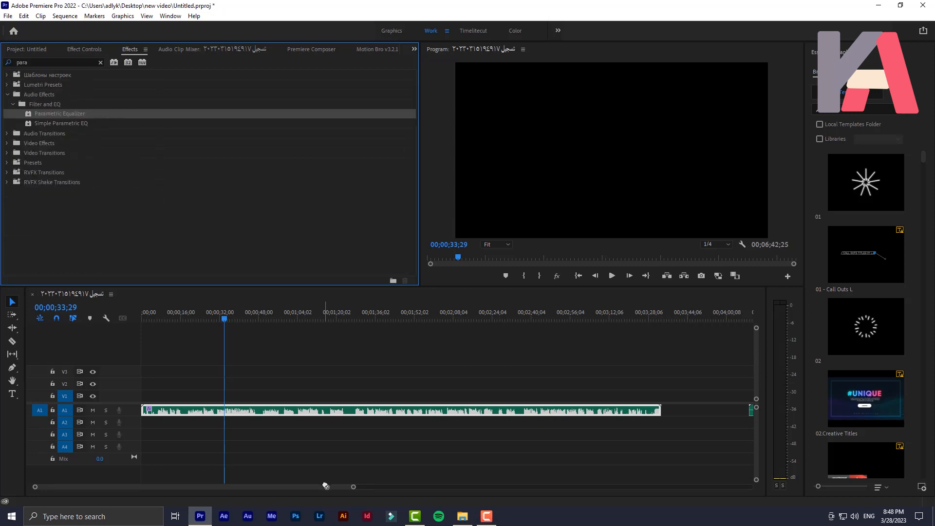
Step: Load the Loudness Maximizer preset in the Parametric Equalizer's custom setup
click(94, 50)
click(93, 178)
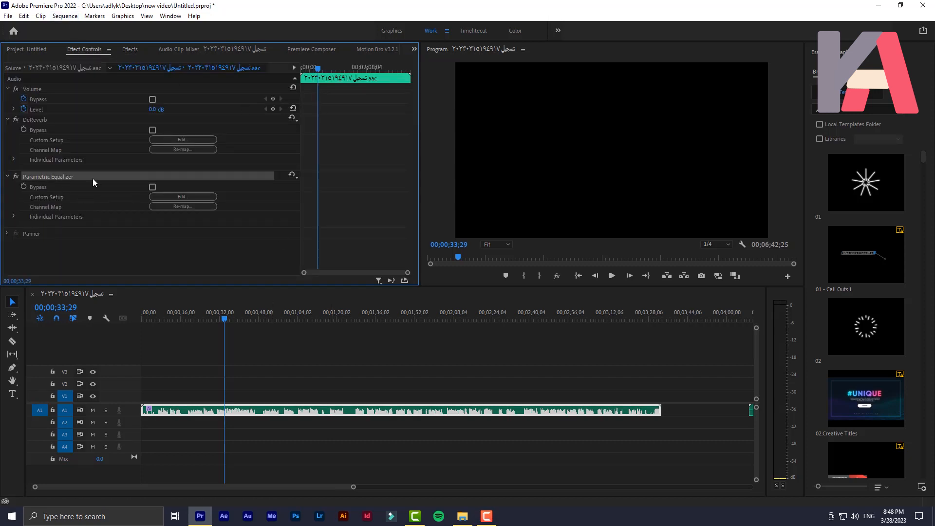
click(195, 197)
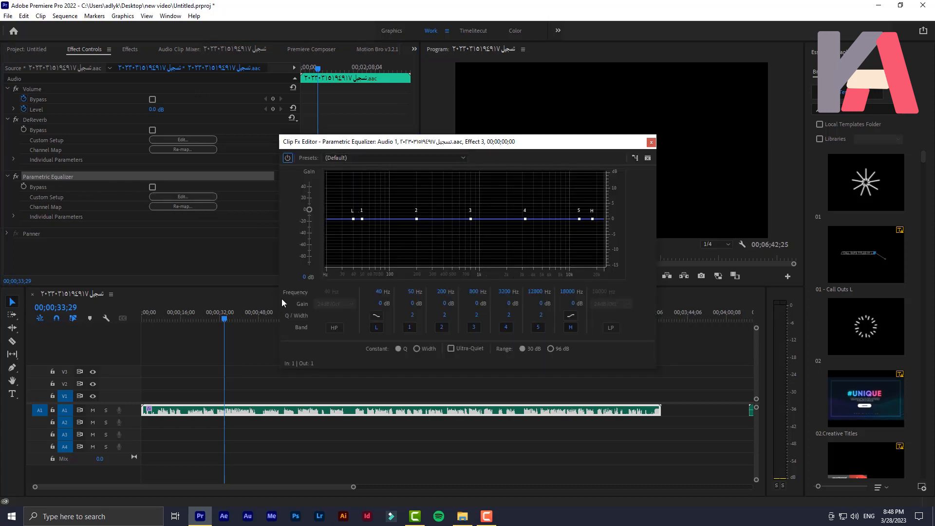
click(337, 155)
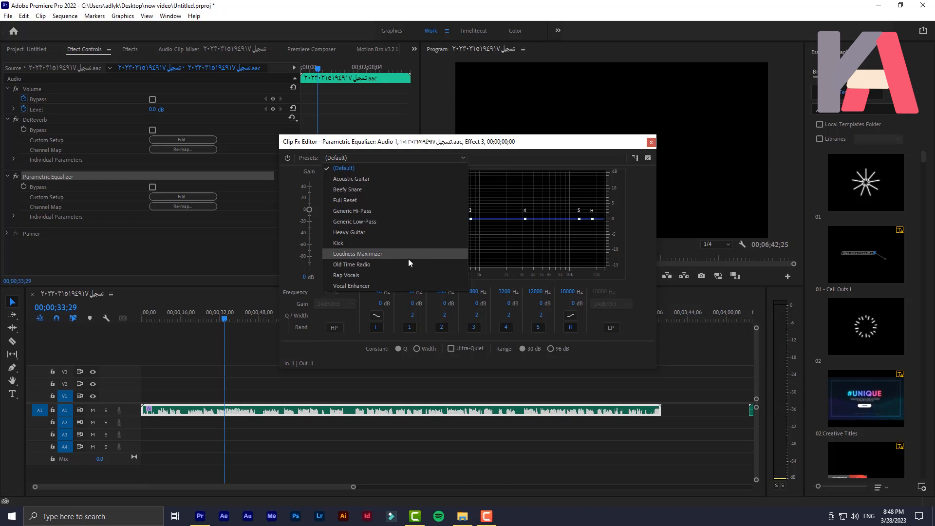
key(Escape)
click(361, 158)
click(439, 208)
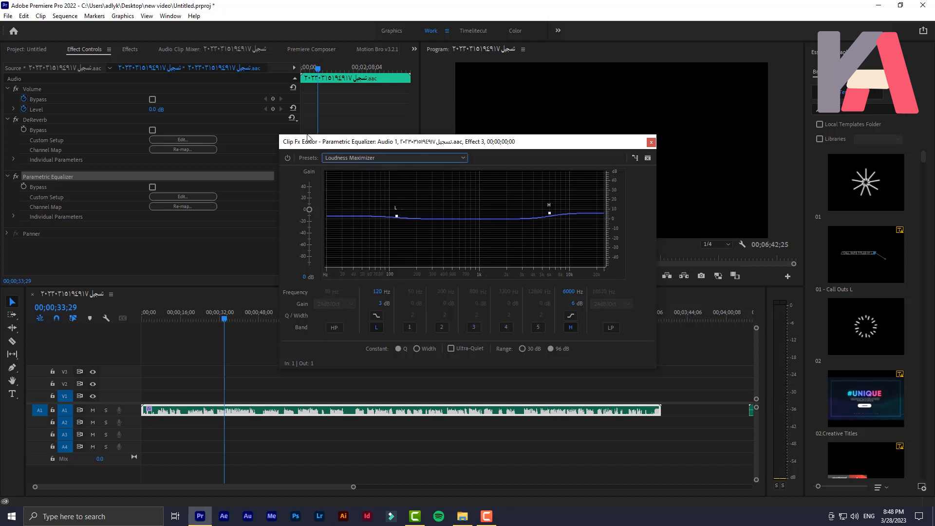
Step: Raise the equalizer's low shelf to about 6.6 dB at 123 Hz and its high shelf to about 6.1 dB at 5959 Hz
drag(458, 144, 452, 120)
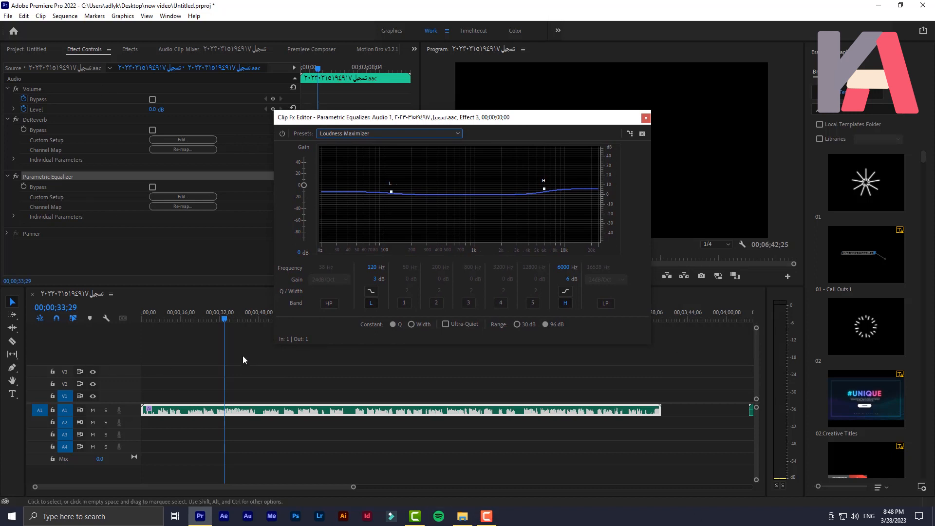
drag(213, 320, 218, 321)
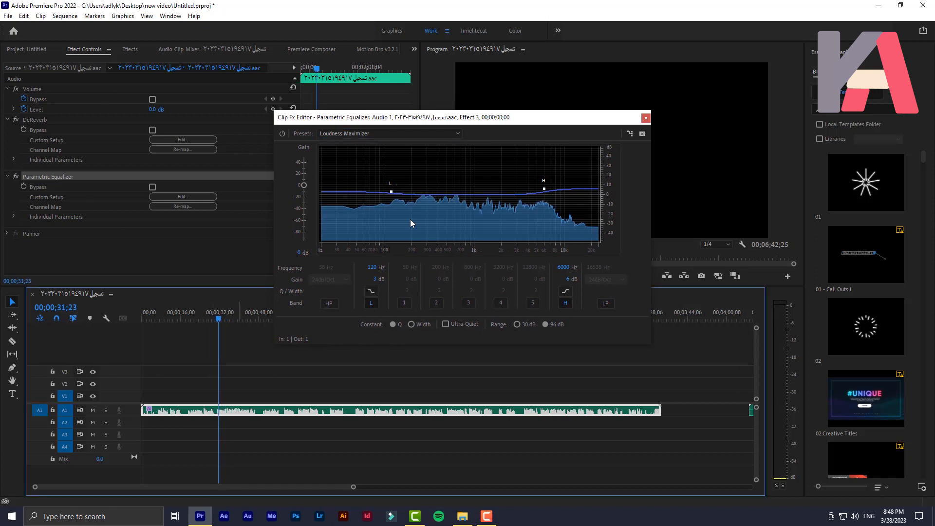
drag(391, 193, 391, 188)
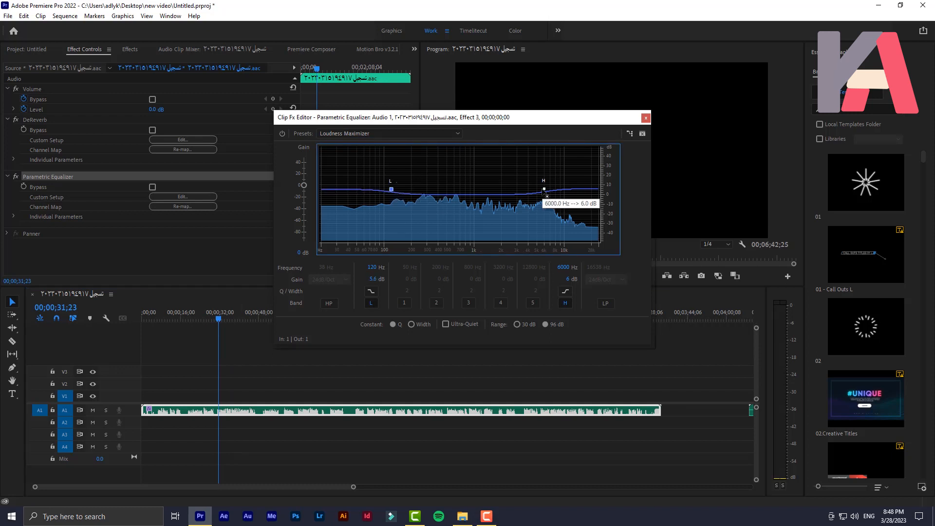
drag(544, 190, 544, 189)
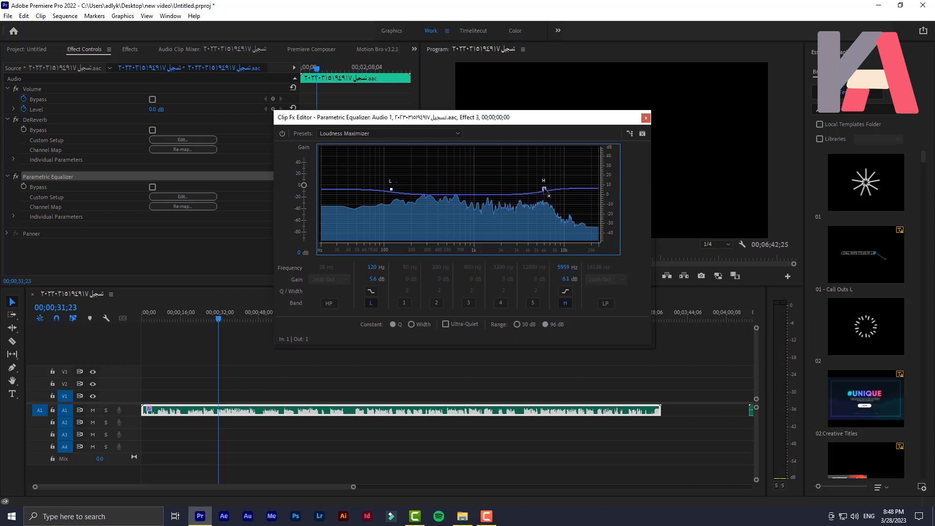
drag(391, 189, 392, 188)
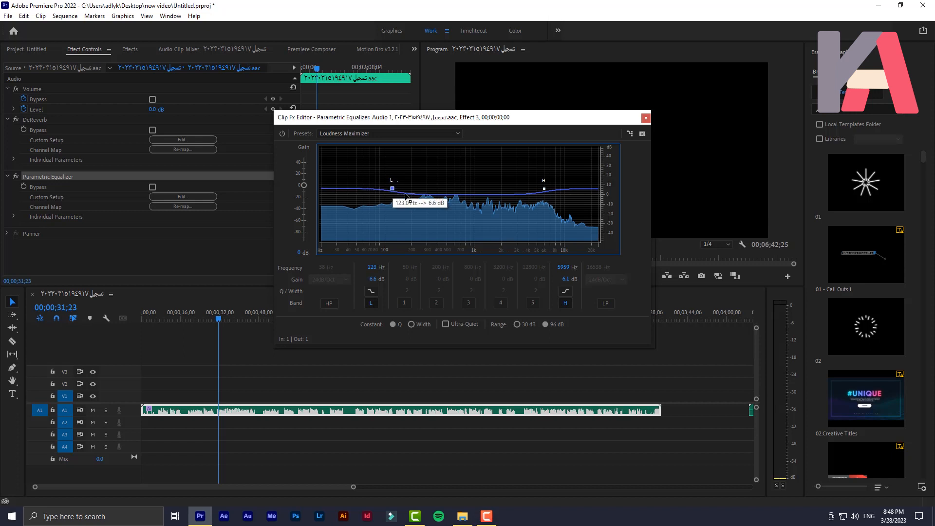
Step: Enable equalizer band 3, lower it to about -14.1 dB at 804 Hz, and play the recording to hear the change
click(467, 303)
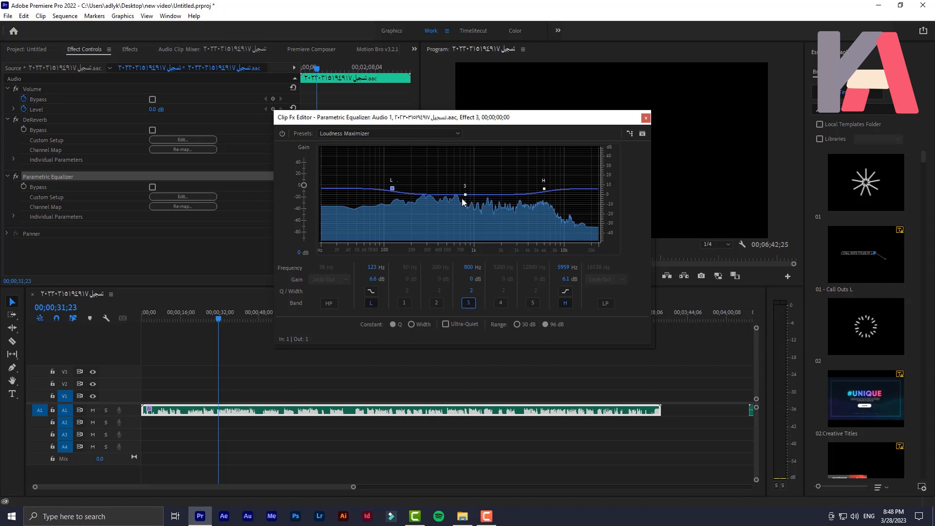
drag(465, 194, 467, 211)
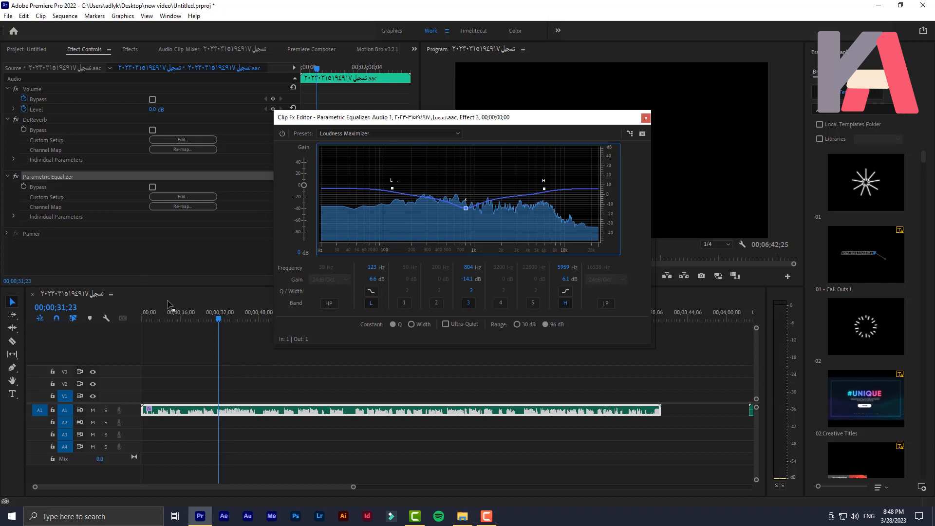
key(space)
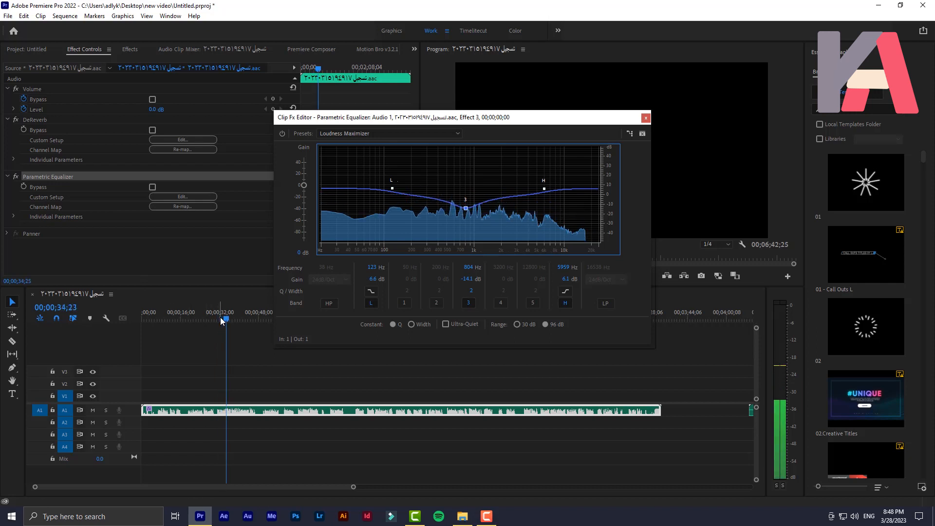
key(space)
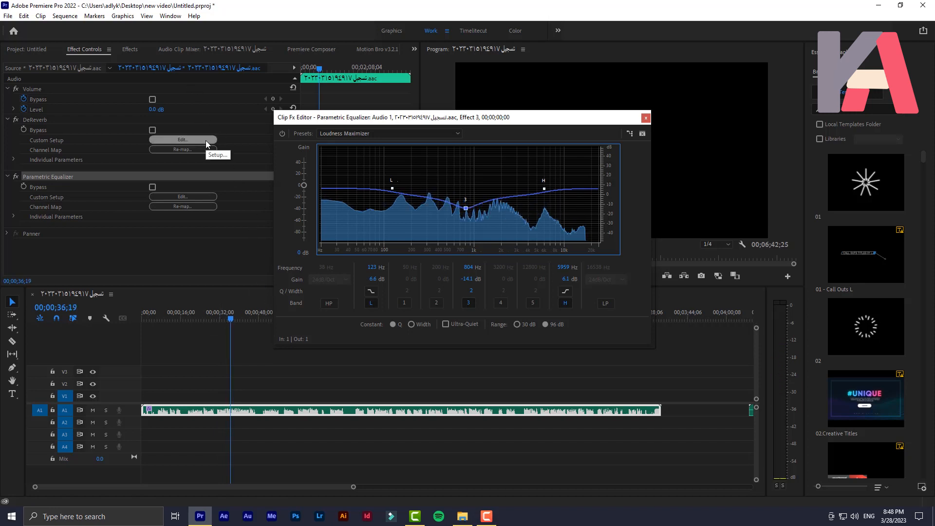
Step: Remove the Parametric Equalizer from the voice recording and apply a fresh copy of the effect
click(646, 118)
key(Delete)
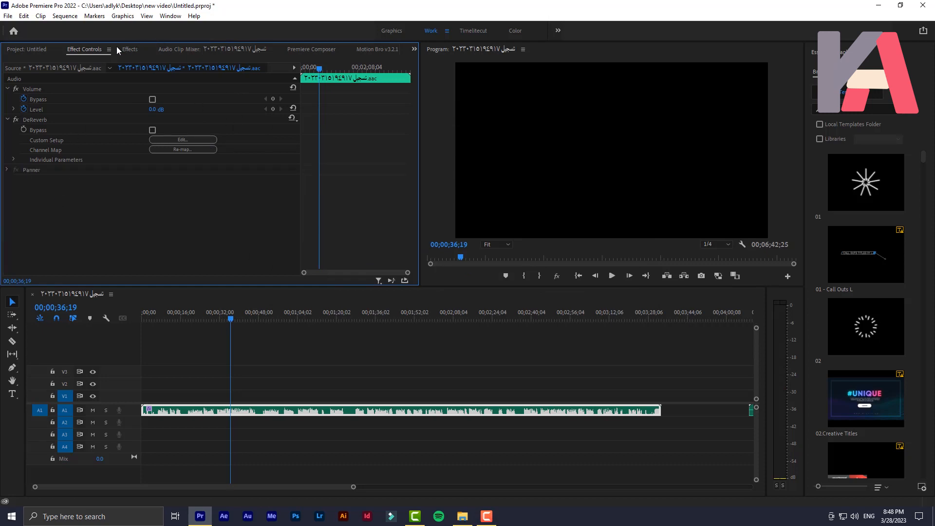
click(128, 50)
drag(66, 112, 256, 416)
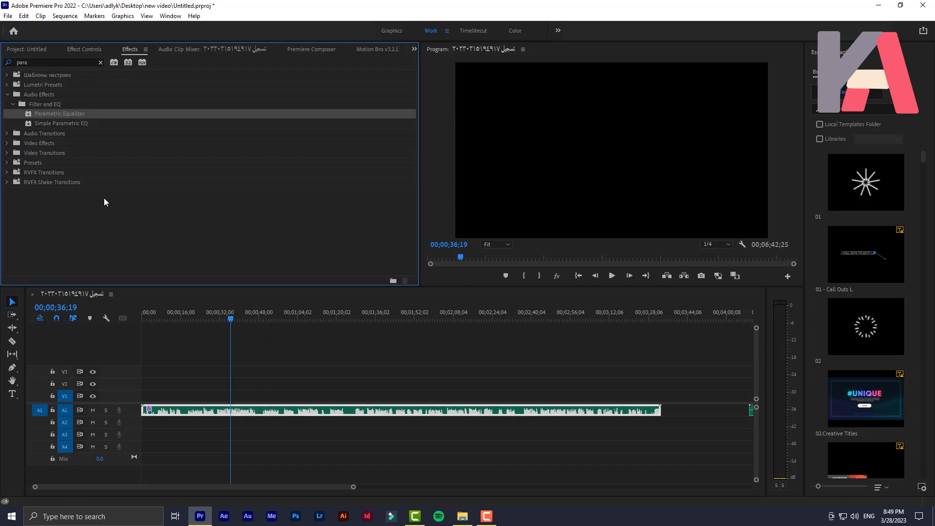
Step: Load the equalizer's Loudness Maximizer preset, raising its low shelf to about 6.6 dB at 117 Hz and high shelf to about 8.1 dB at 5741 Hz
click(72, 48)
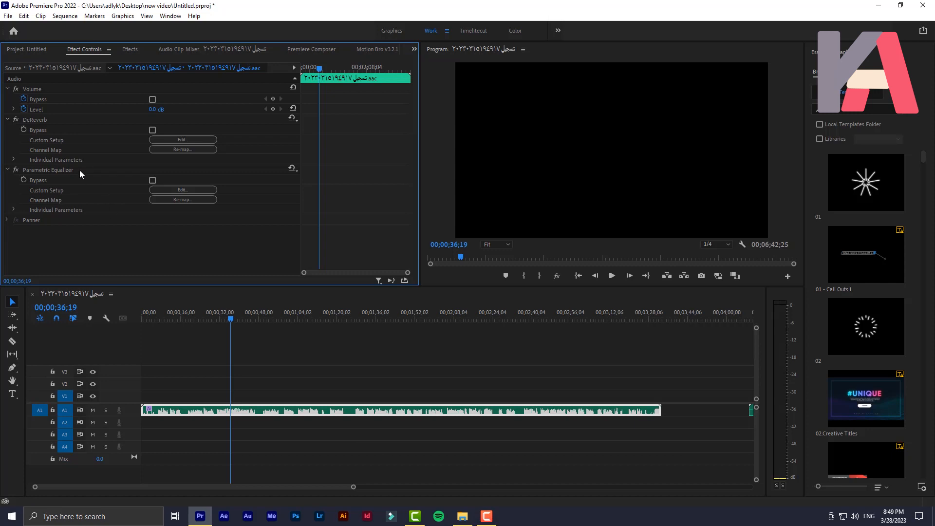
click(60, 170)
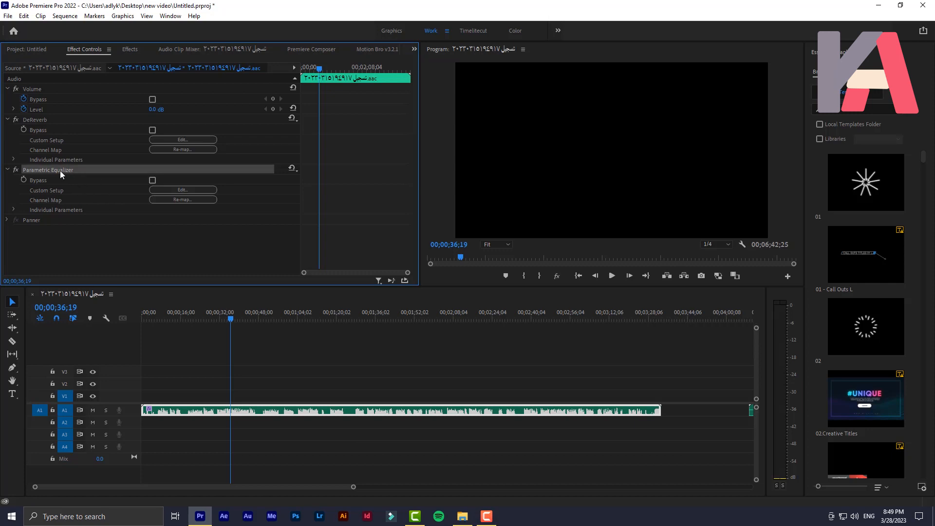
click(206, 189)
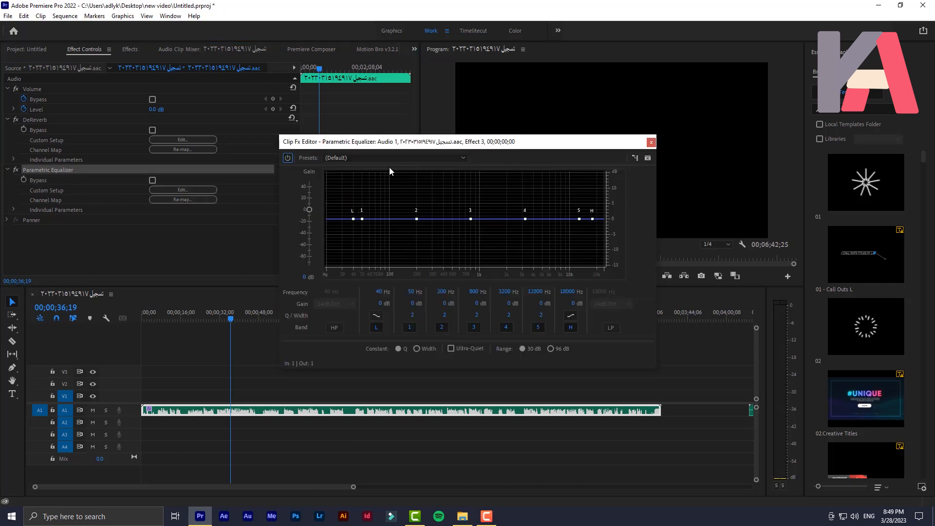
click(360, 157)
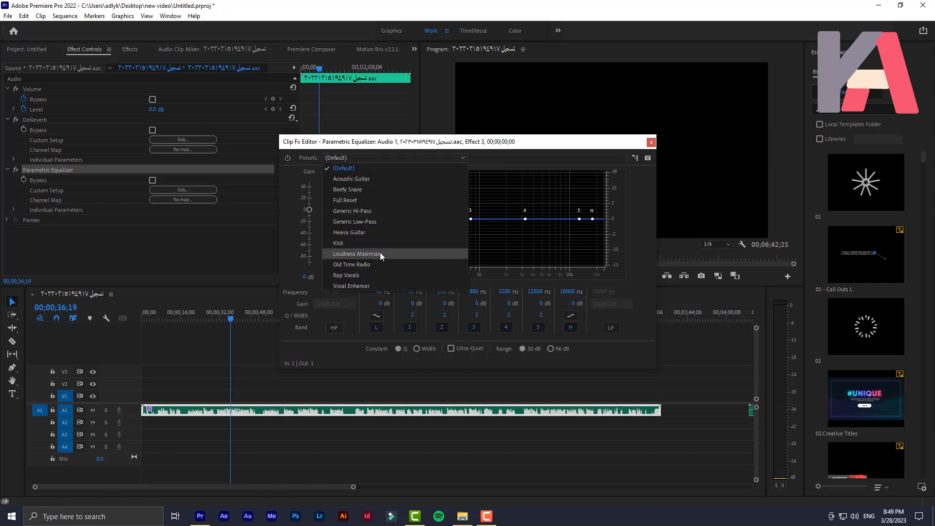
click(386, 254)
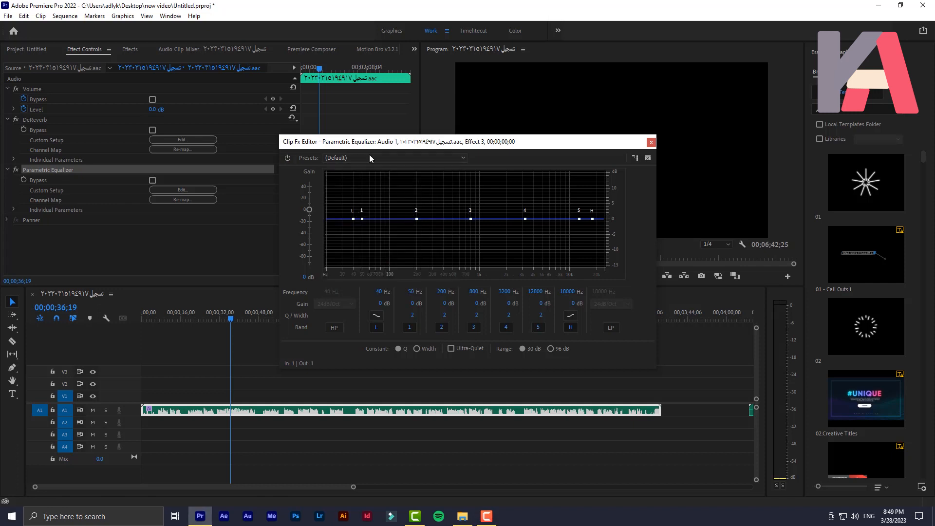
drag(550, 213, 548, 212)
drag(394, 217, 395, 213)
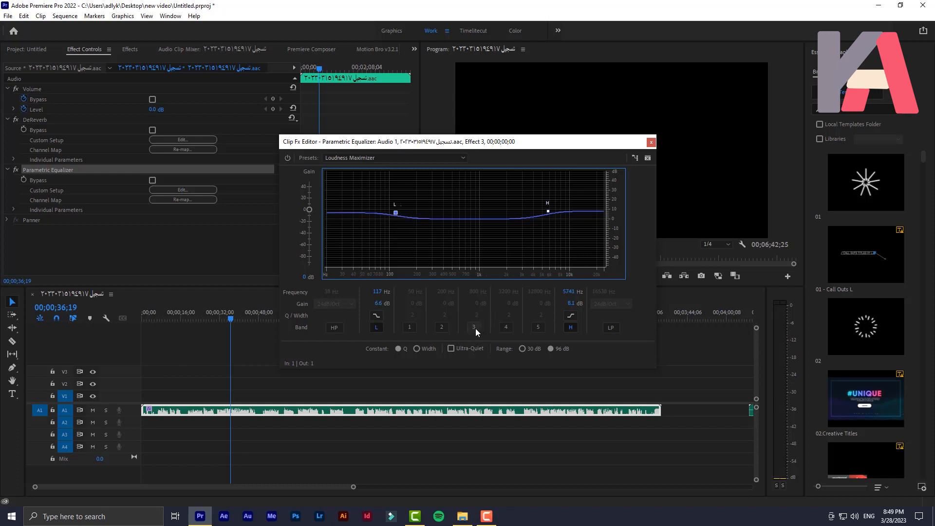
Step: Enable equalizer band 3, lower it to about -9.6 dB at 756 Hz, and play the recording from about 31 seconds
click(476, 329)
drag(471, 220, 470, 230)
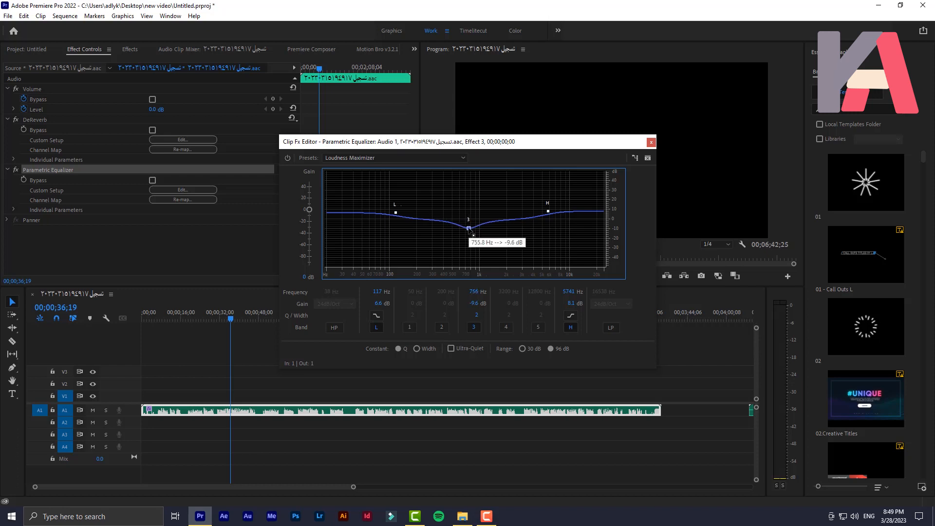
drag(218, 321, 220, 322)
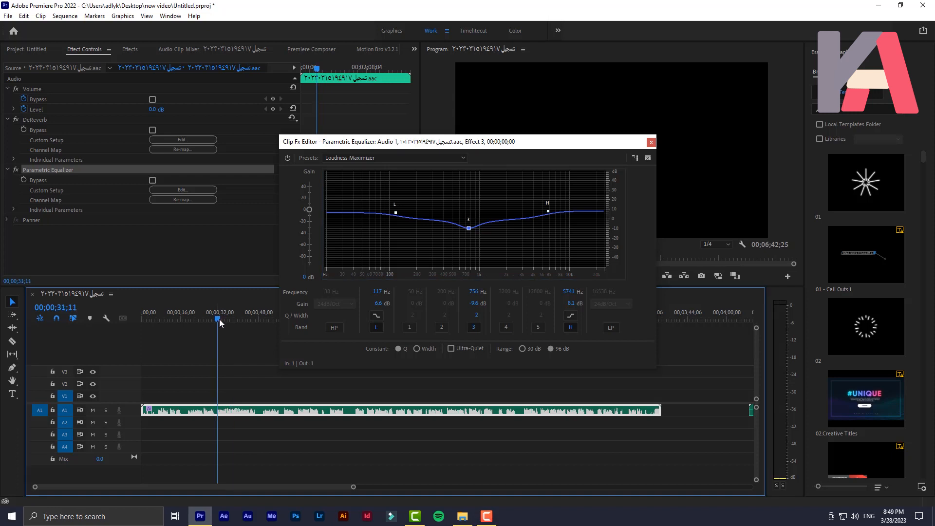
key(space)
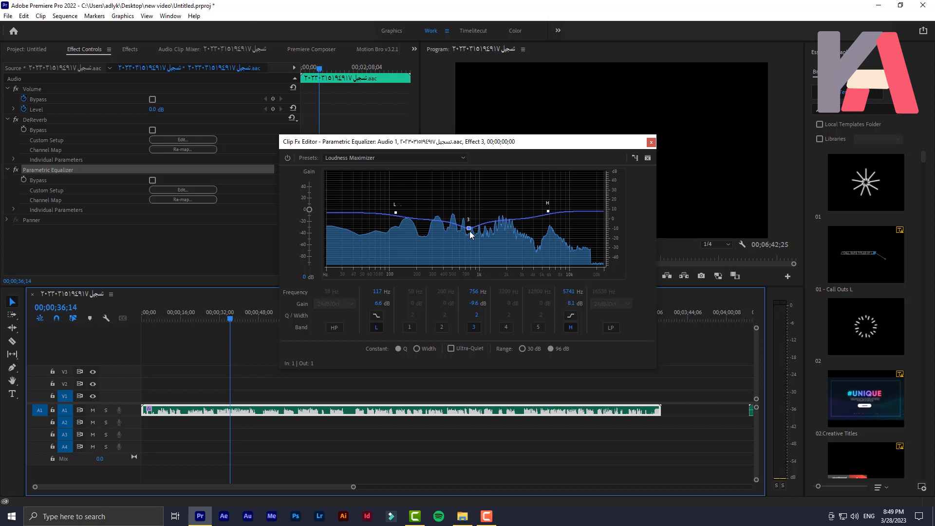
Step: Lower equalizer band 3 further to about -14.7 dB at 775 Hz, listen to the recording, and close the equalizer's custom setup
mouse_move(473, 233)
drag(471, 231, 470, 234)
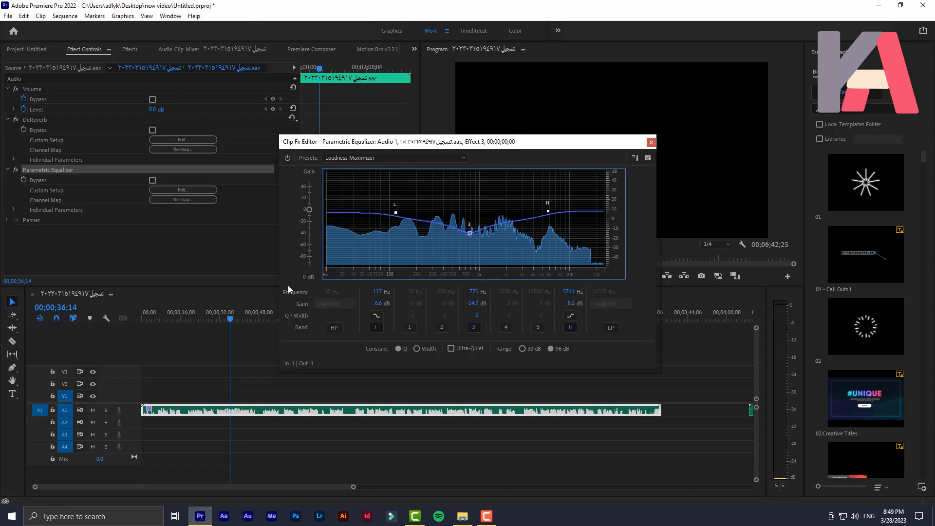
key(space)
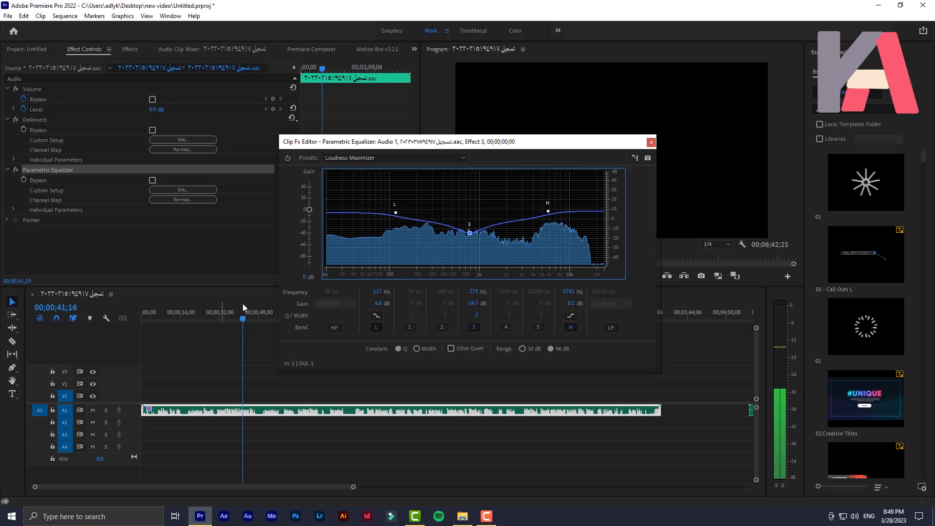
click(651, 142)
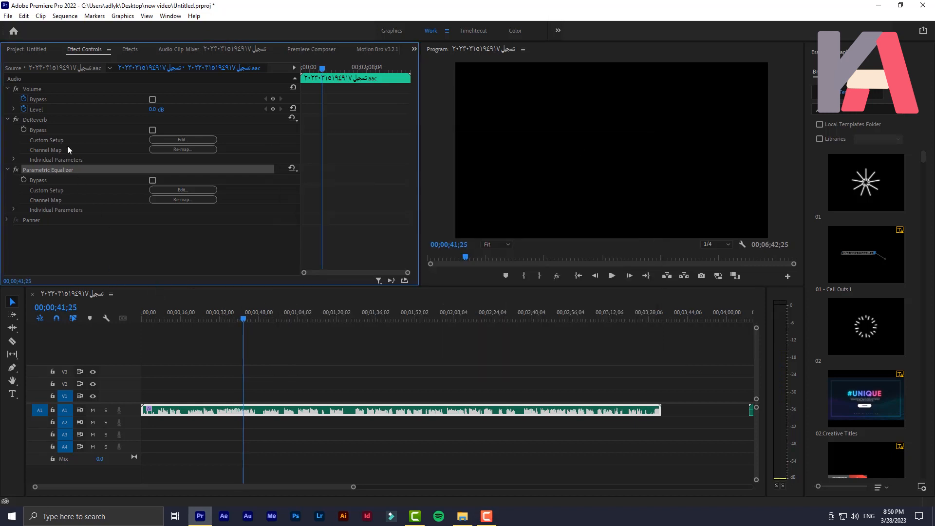
Step: Search the effects for "bass" and apply the Bass audio effect to the voice recording on track A1
click(131, 51)
click(100, 63)
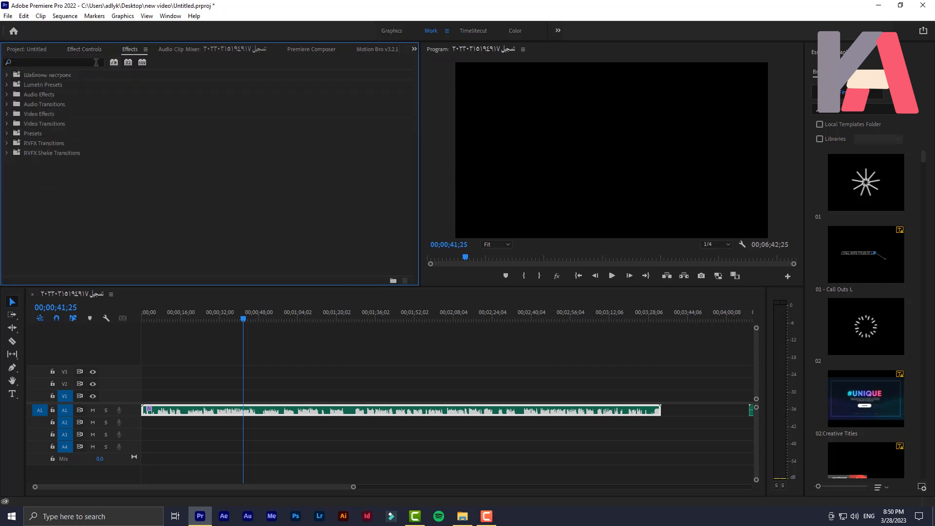
click(90, 62)
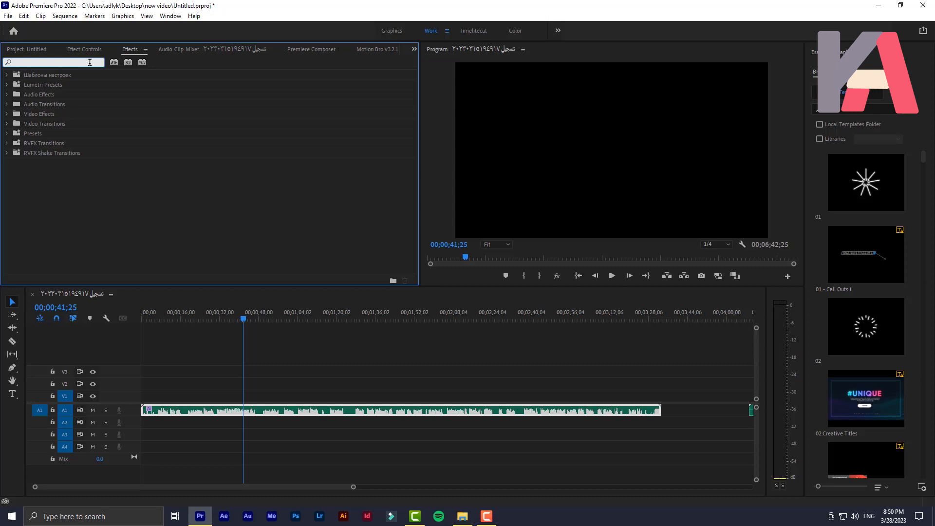
text(bass)
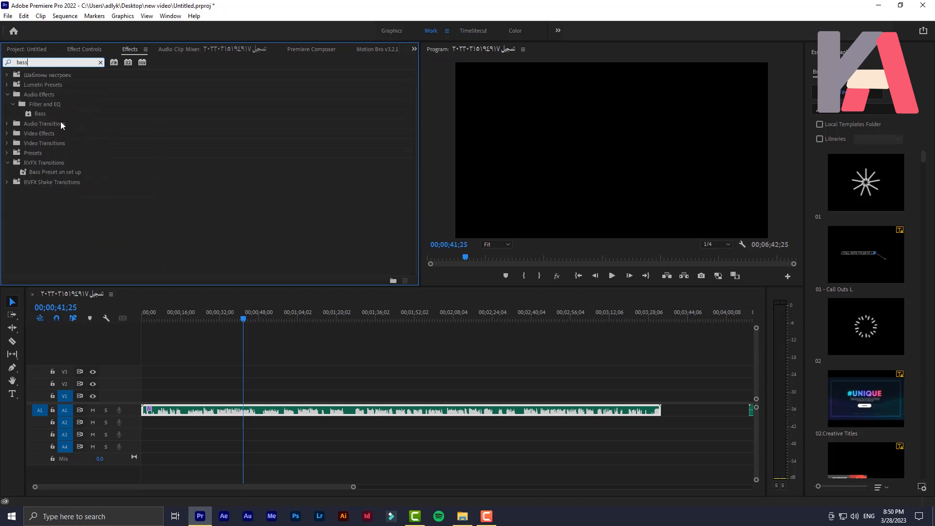
drag(78, 116, 256, 412)
Step: Set the Bass effect's Boost to 11.2 dB and play the recording from about 31 seconds
click(84, 50)
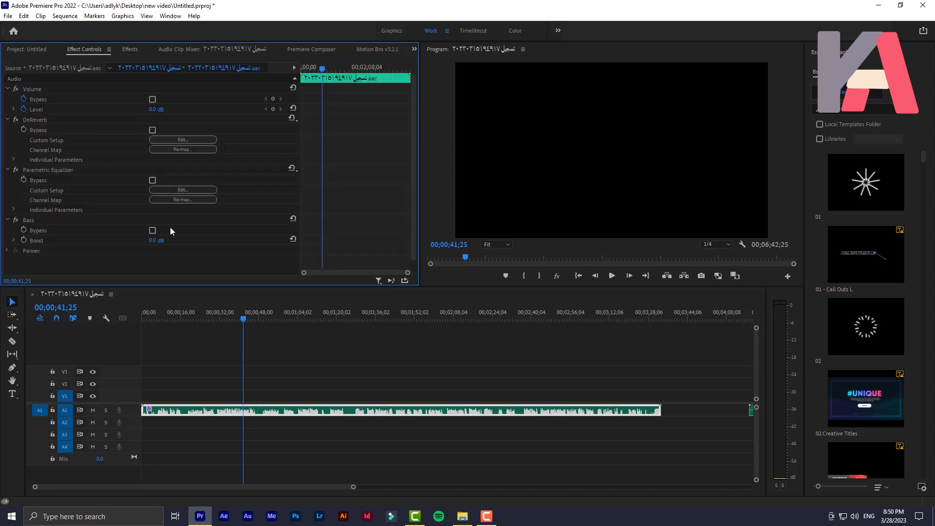
scroll(62, 249, down, 1)
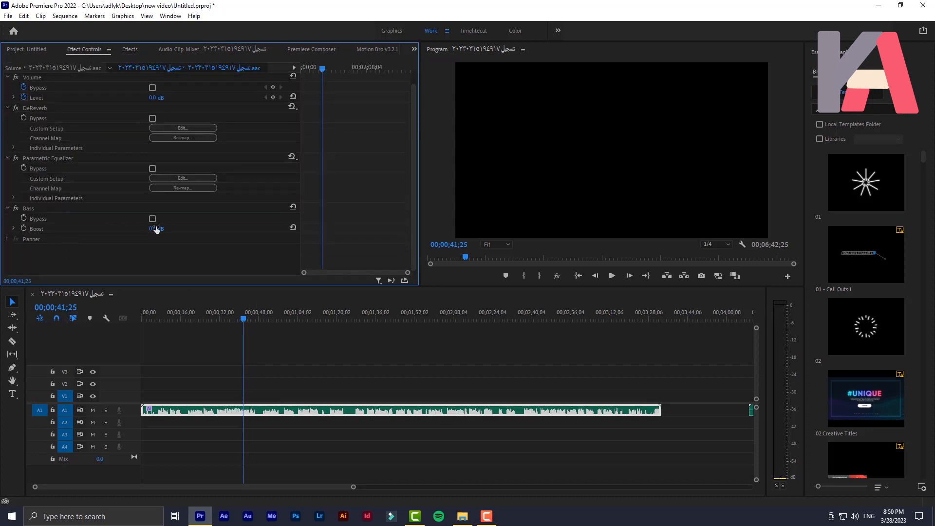
drag(157, 229, 163, 229)
drag(218, 314, 220, 315)
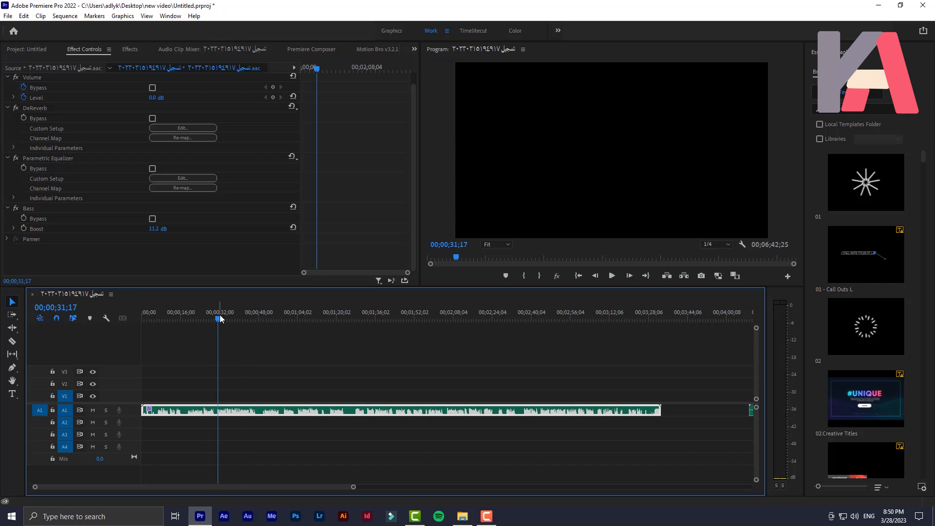
key(space)
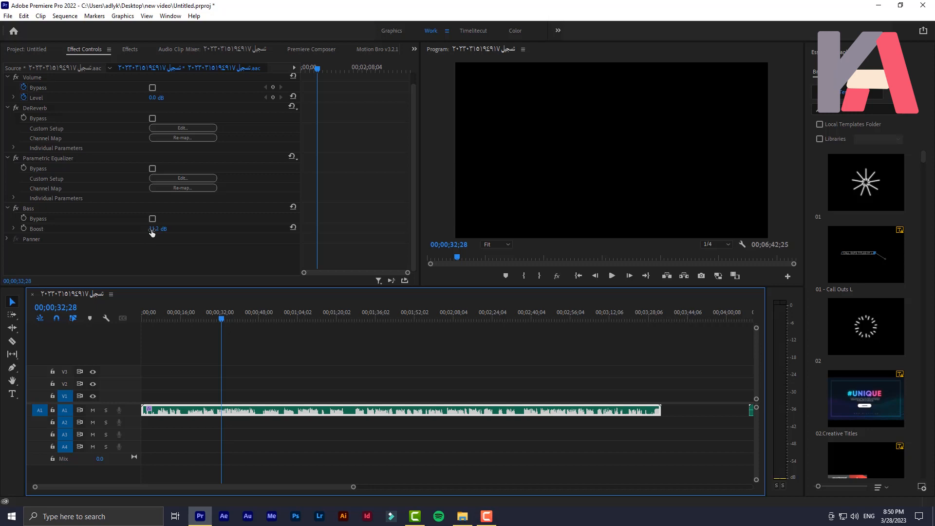
Step: Reduce the Bass effect's Boost to -5.4 dB and play the recording from about 32 seconds
drag(162, 229, 115, 229)
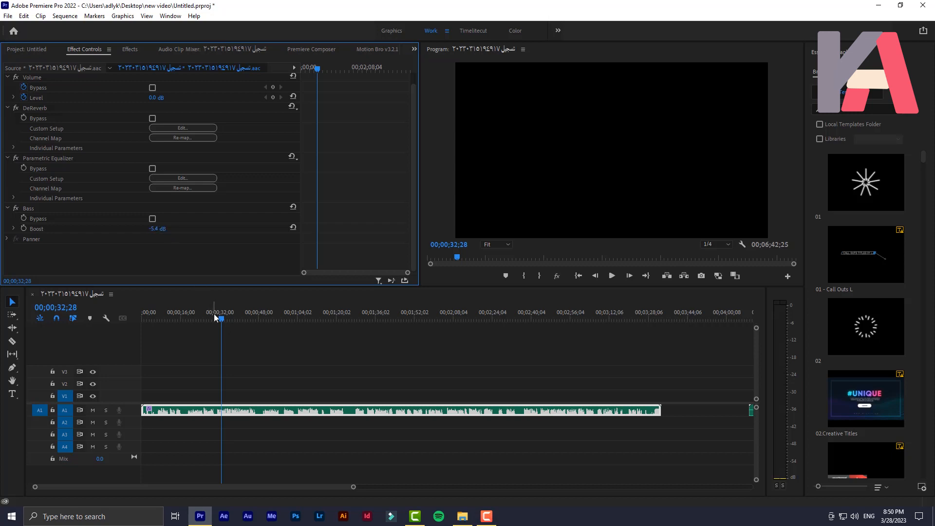
drag(215, 319, 222, 328)
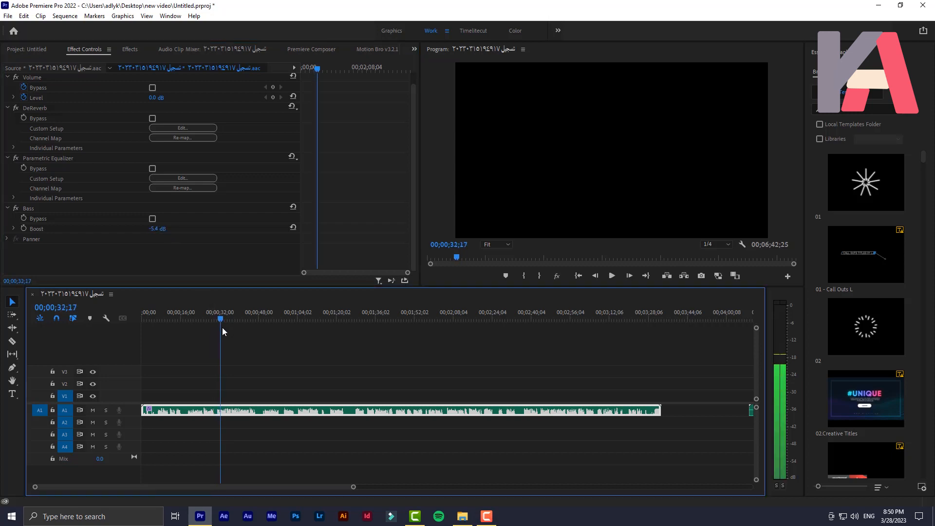
key(space)
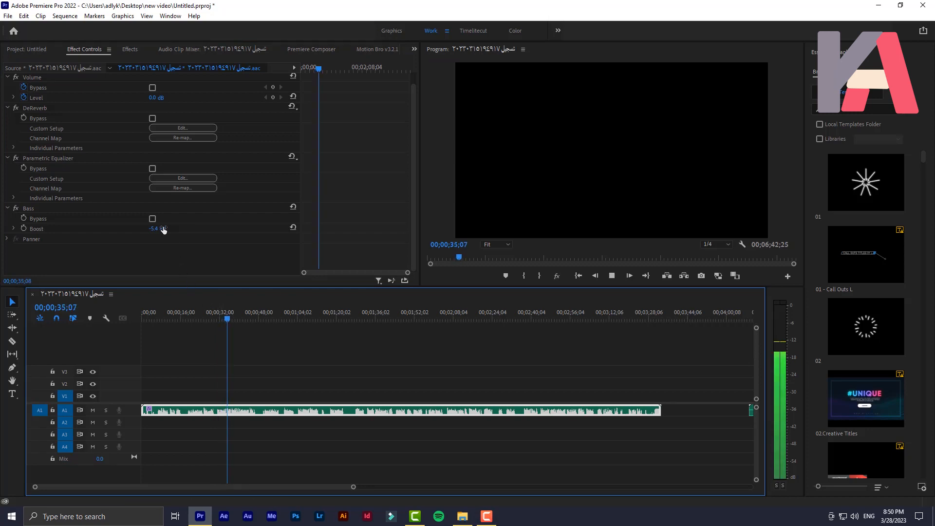
key(space)
Step: Set the Bass effect's Boost to -3.5 dB and listen to the recording
drag(163, 230, 163, 229)
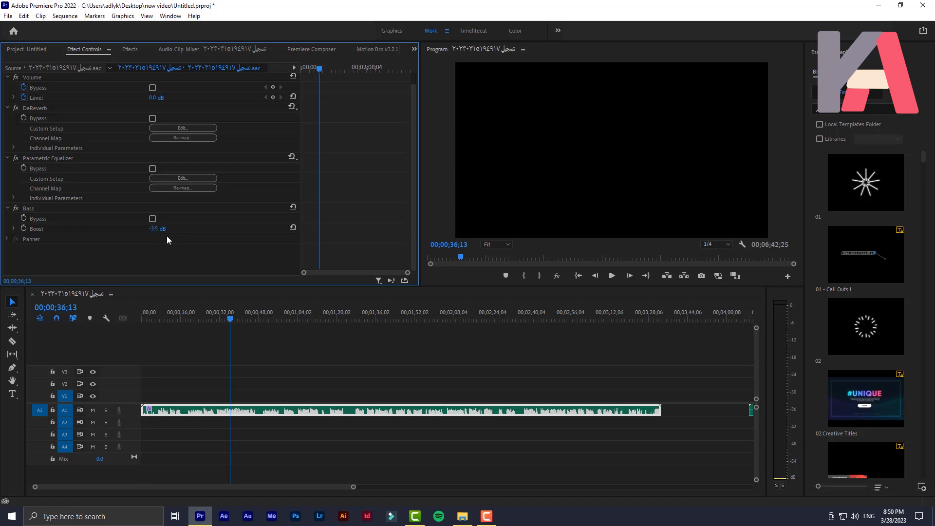
key(space)
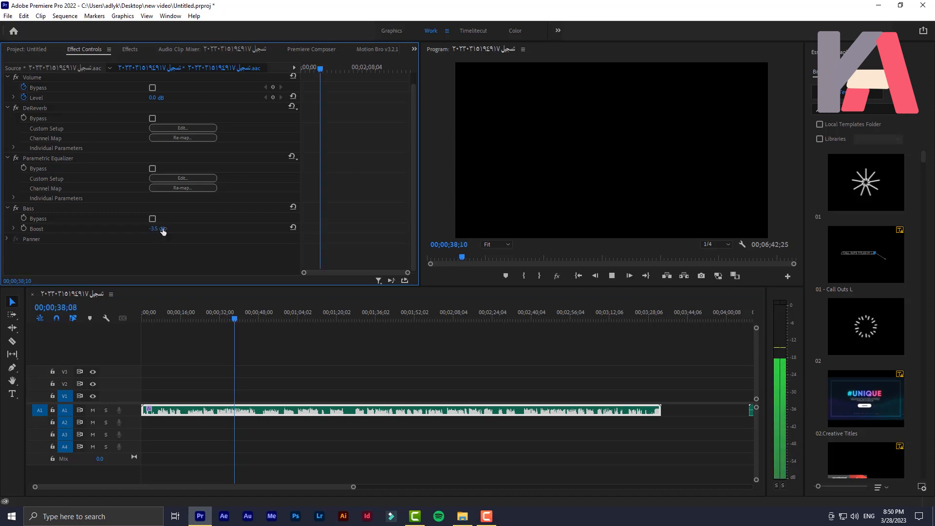
key(space)
Step: Play the recording from about 31 seconds while switching the Bass effect off and on to compare the sound, leaving it enabled
click(220, 325)
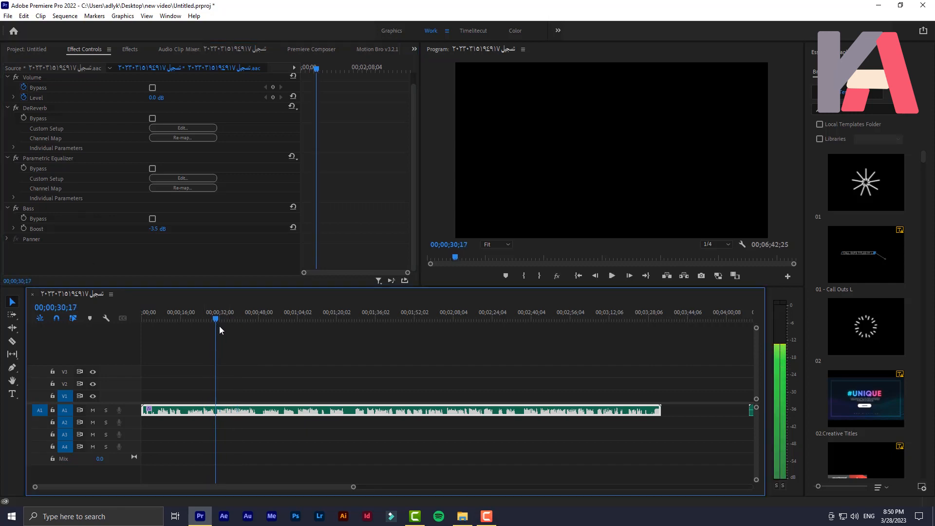
click(16, 208)
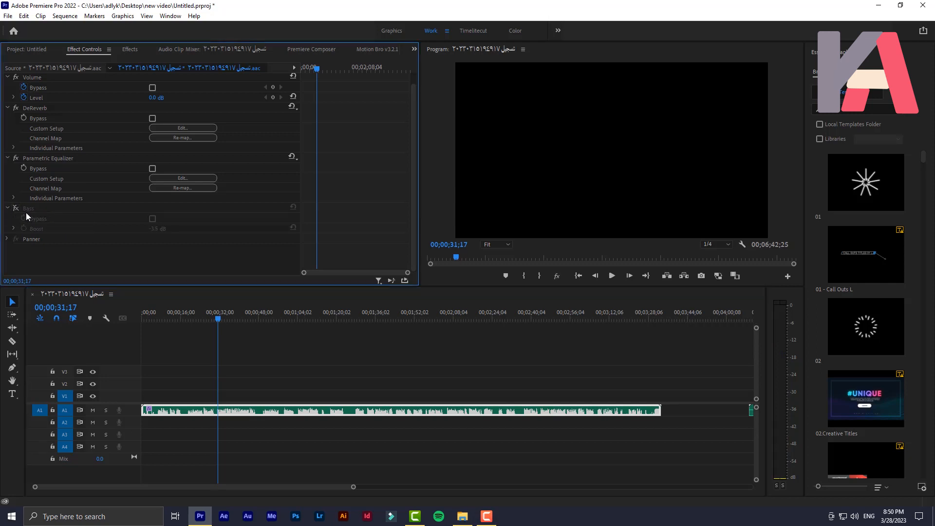
click(16, 209)
key(space)
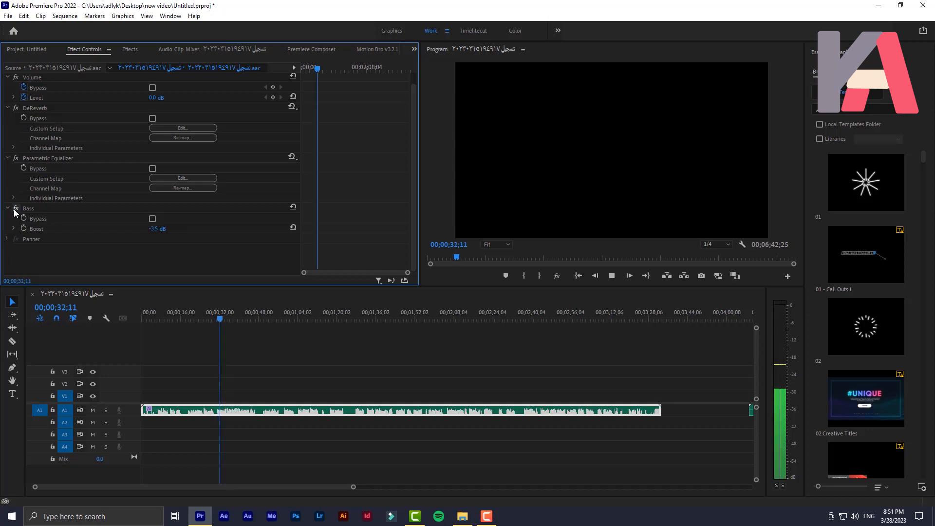
click(14, 209)
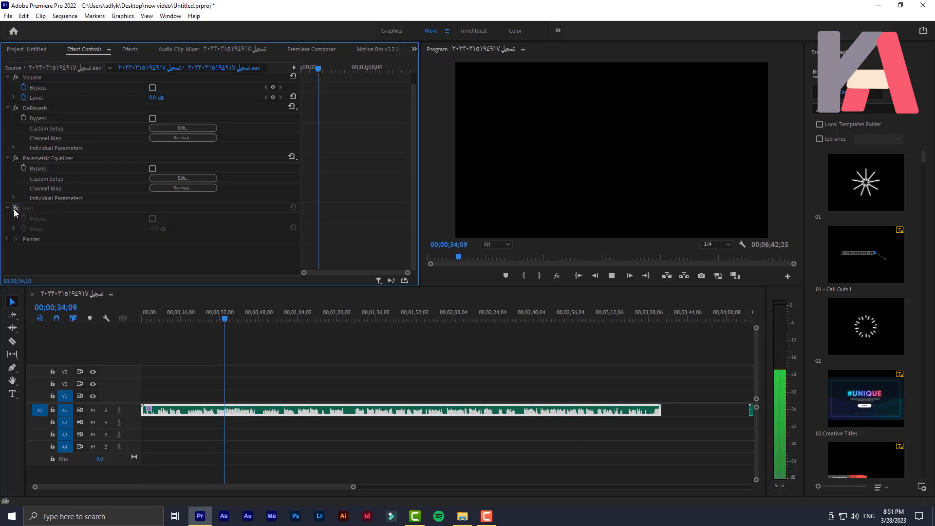
click(14, 209)
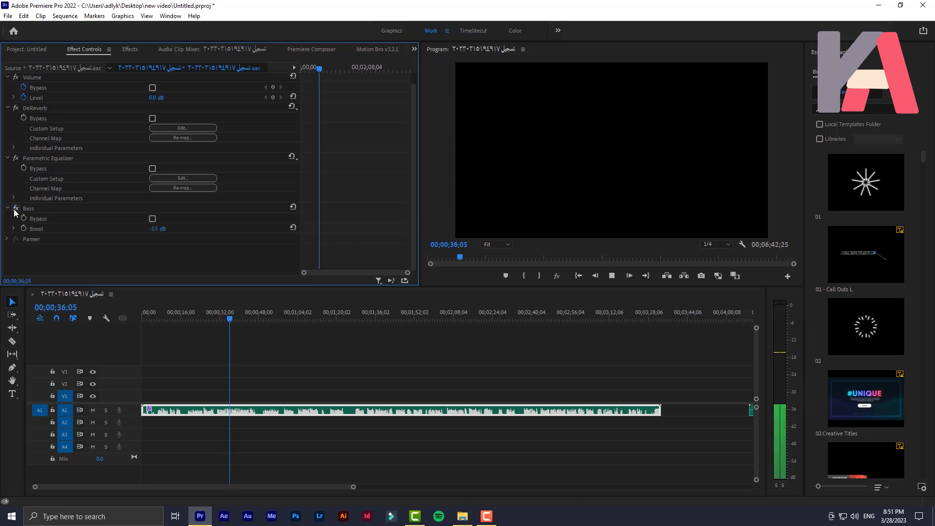
click(14, 210)
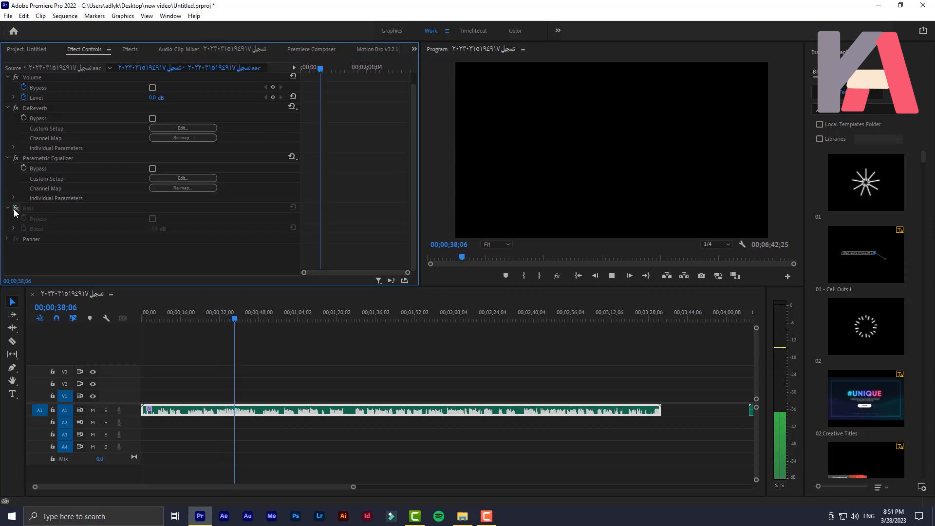
click(15, 211)
key(space)
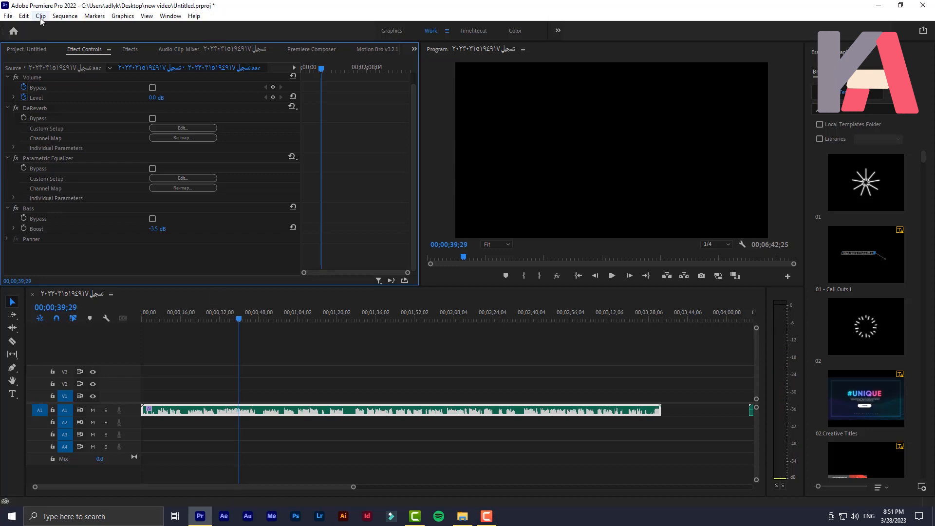
Step: Search the effects for "tre" and apply the Treble audio effect to the voice recording on track A1
click(131, 49)
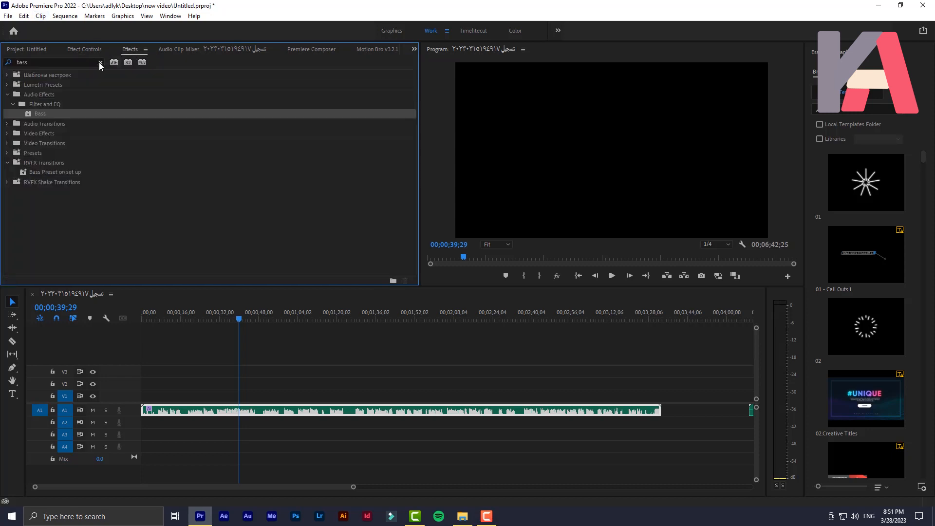
click(100, 63)
text(tr)
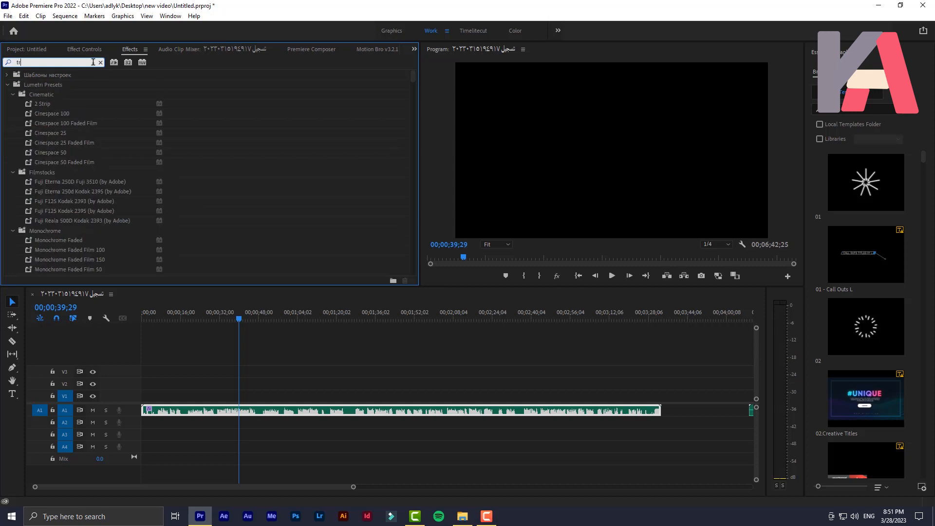
text(e)
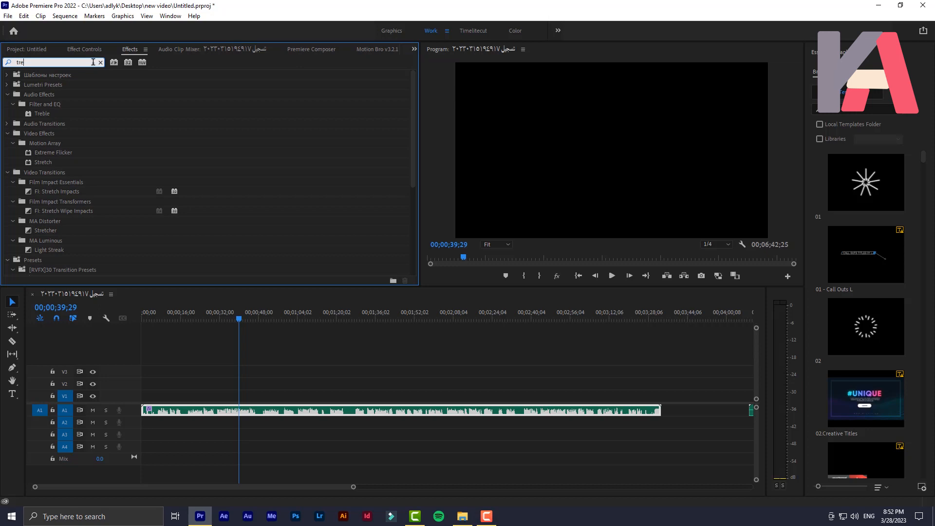
drag(44, 115, 277, 415)
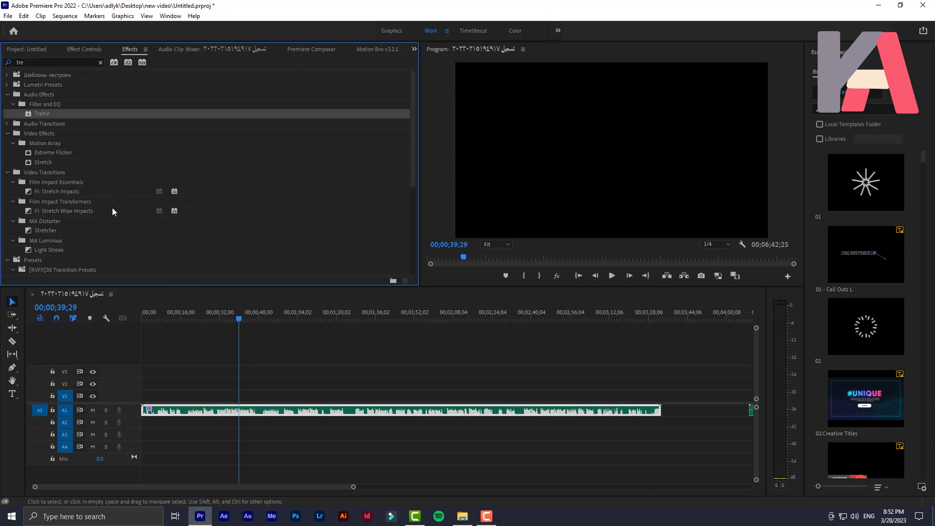
Step: Play the voice recording from about 32 seconds and raise the Treble effect's Boost to 24.0 dB to hear the effect
click(86, 51)
scroll(349, 194, down, 2)
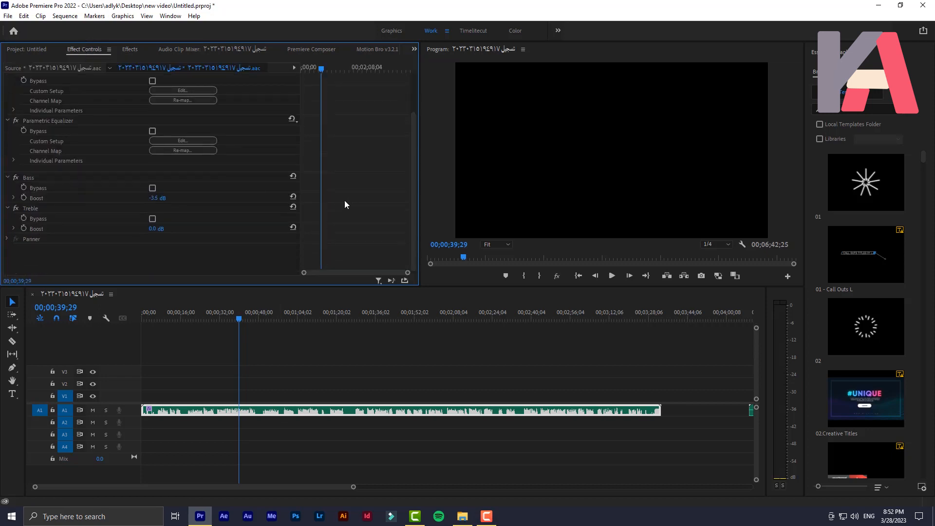
drag(201, 314, 220, 329)
click(612, 275)
click(153, 227)
drag(154, 227, 270, 228)
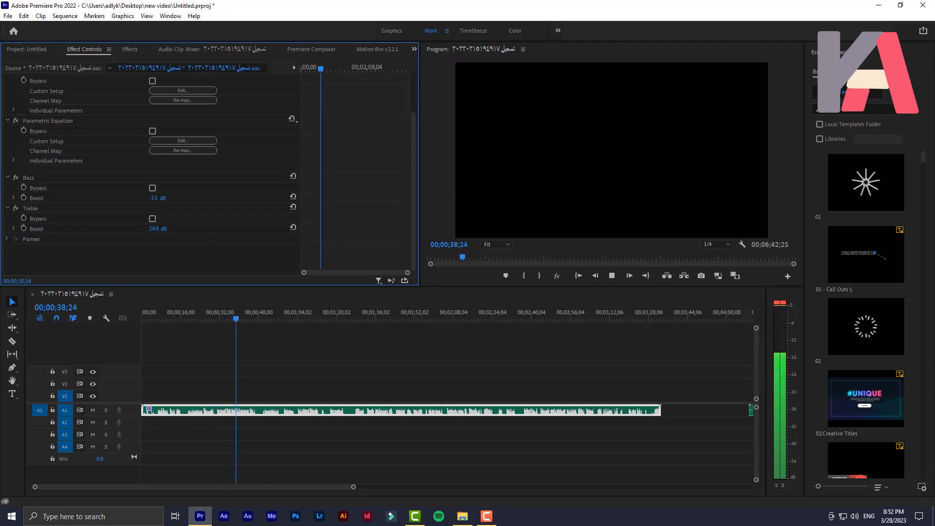
click(615, 278)
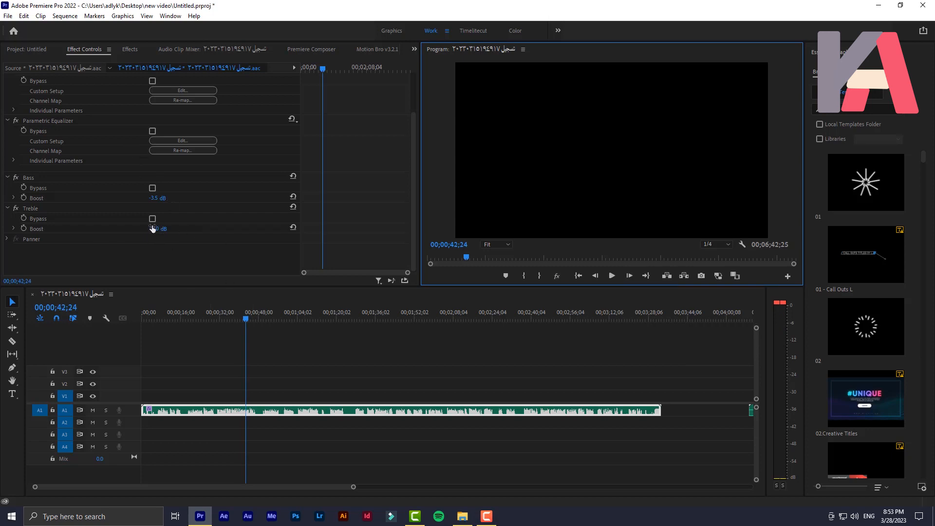
Step: Lower the Treble effect's Boost to -24.0 dB and listen to the recording from about 32 seconds
drag(159, 228, 44, 228)
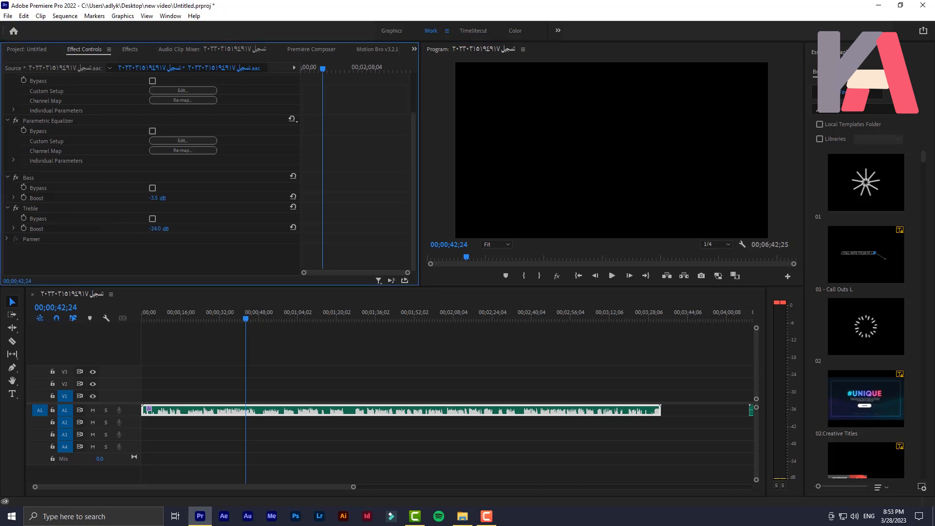
drag(225, 320, 220, 330)
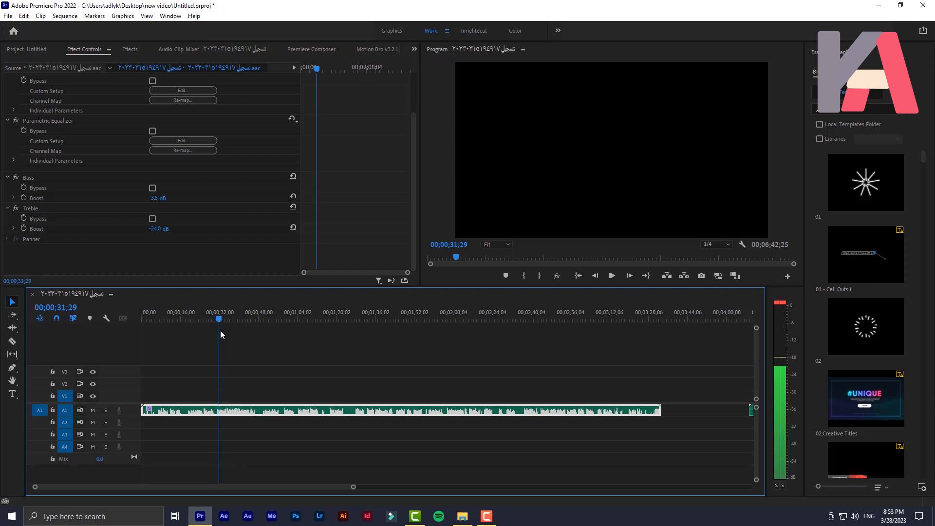
click(611, 276)
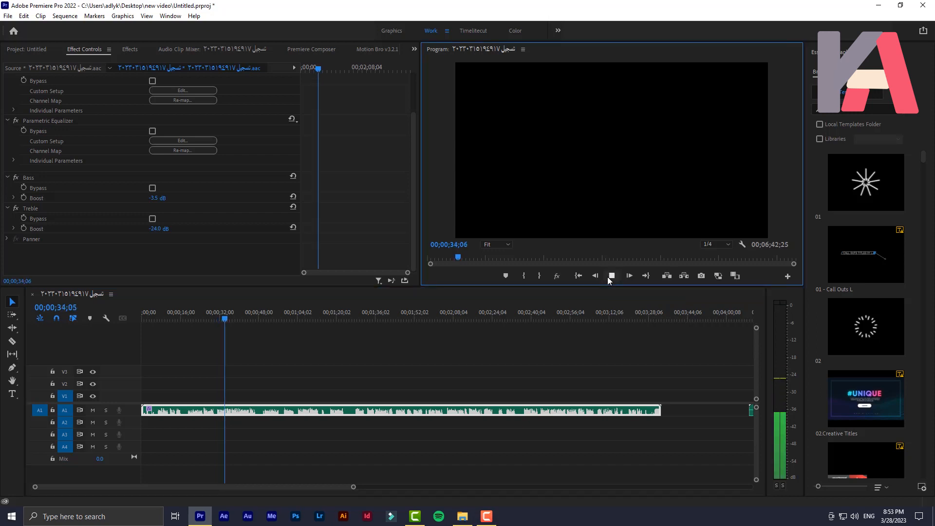
click(609, 279)
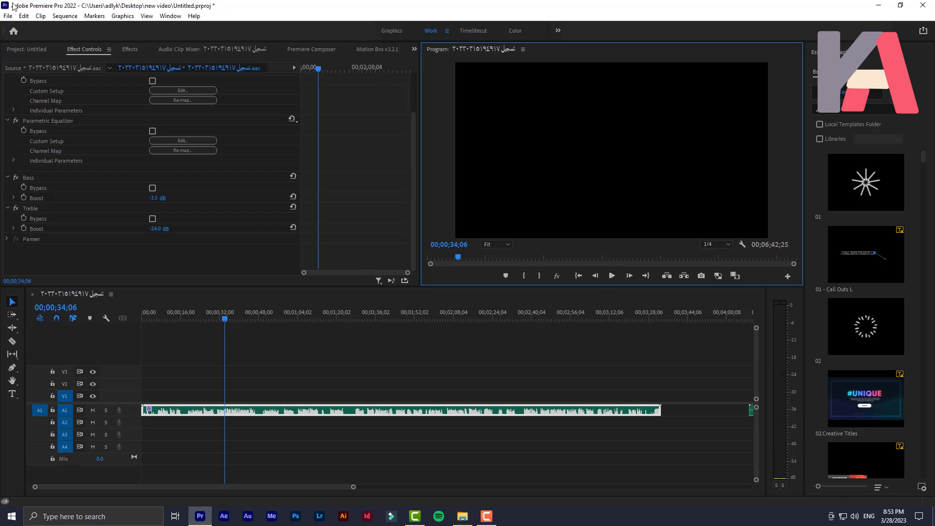
Step: Set the Treble effect's Boost to 3.8 dB and play the recording from about 32 seconds
drag(158, 228, 277, 229)
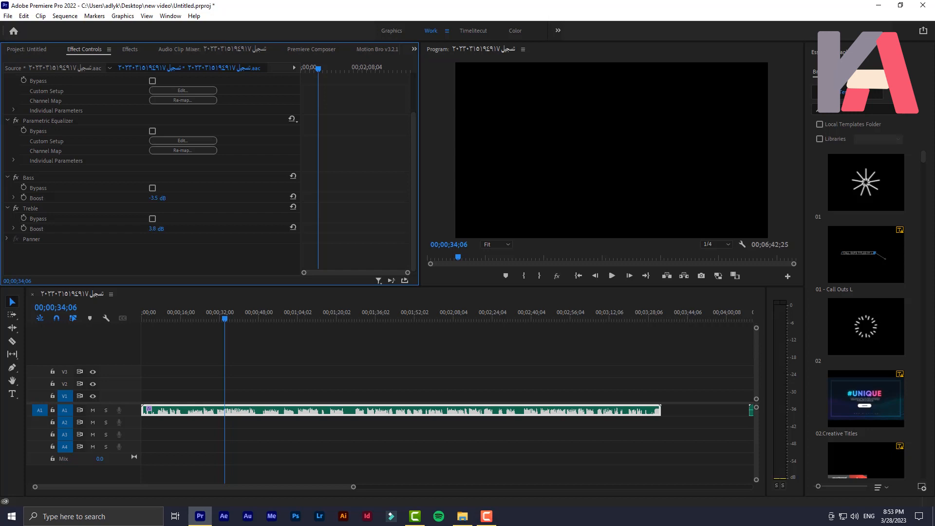
drag(215, 318, 220, 319)
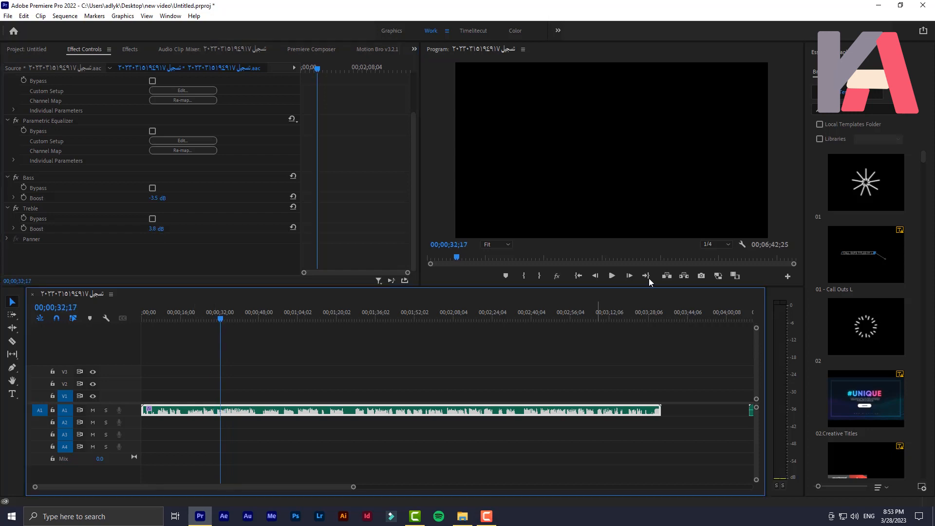
click(612, 275)
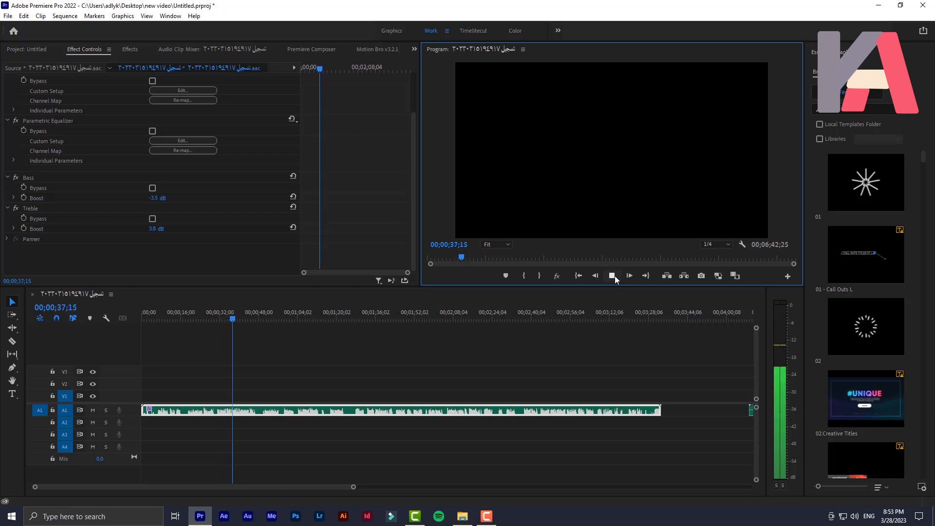
click(614, 275)
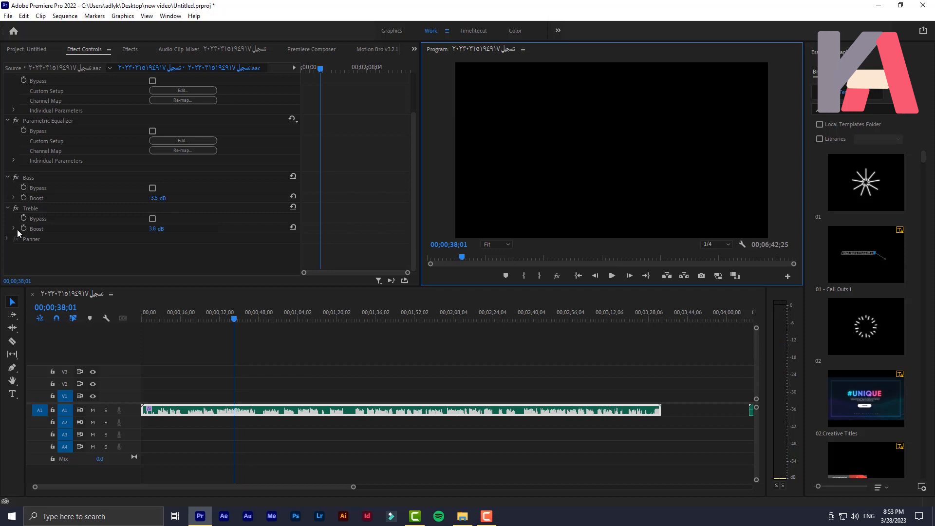
Step: Play the recording from about 31 seconds while switching the Treble effect off and on to compare the sound, leaving it enabled
drag(224, 316, 218, 313)
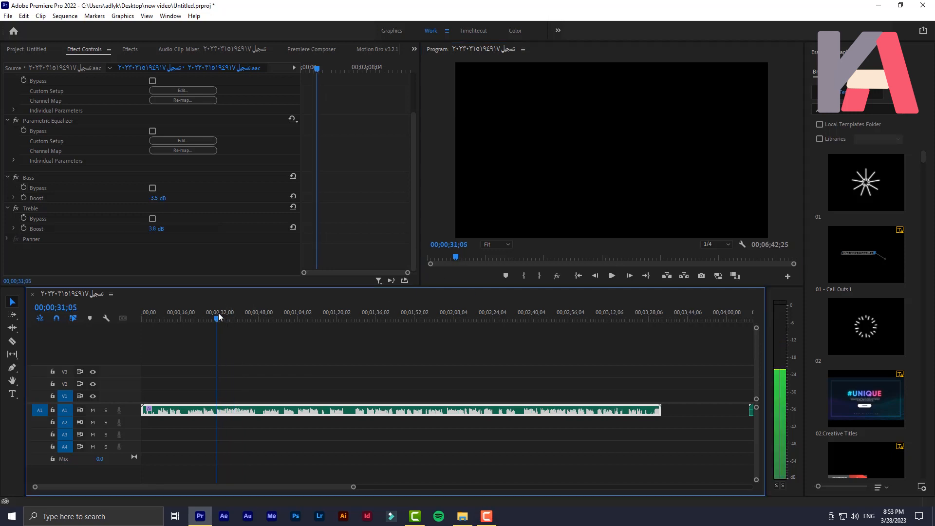
key(space)
click(16, 209)
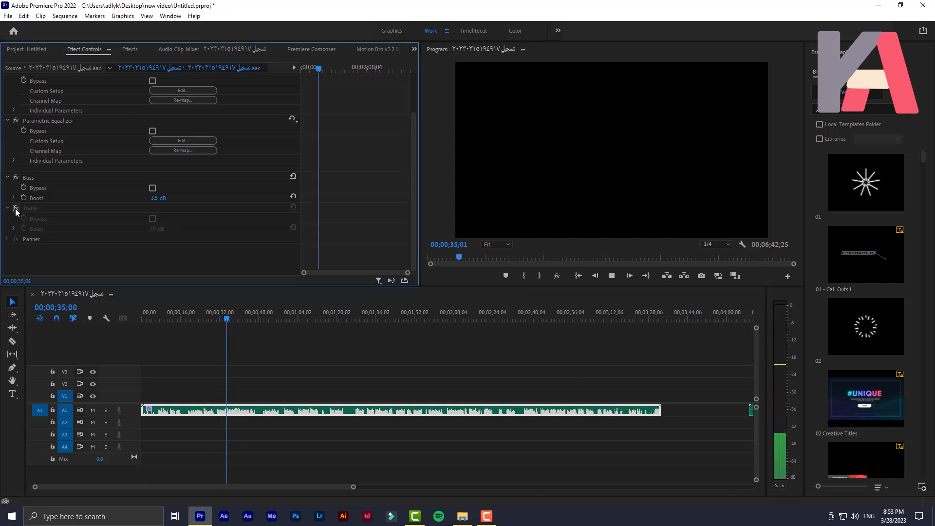
click(16, 209)
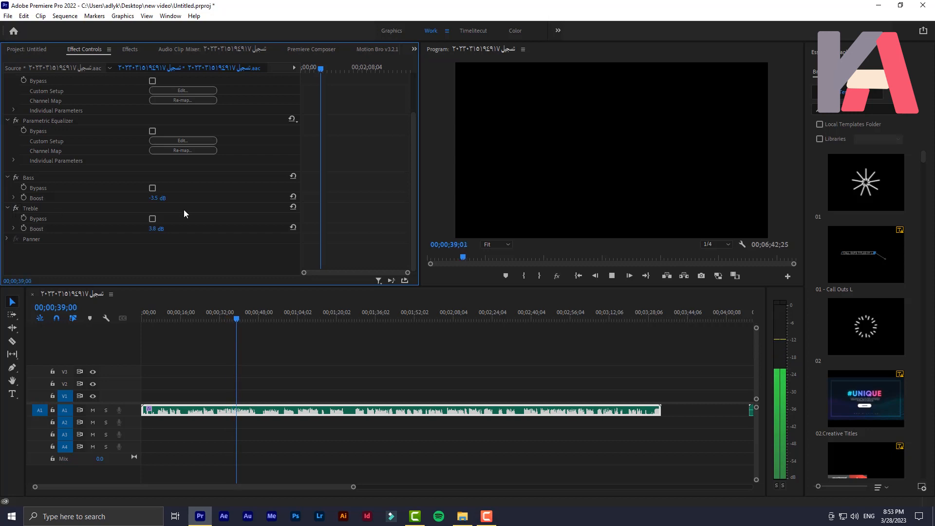
key(alt+space)
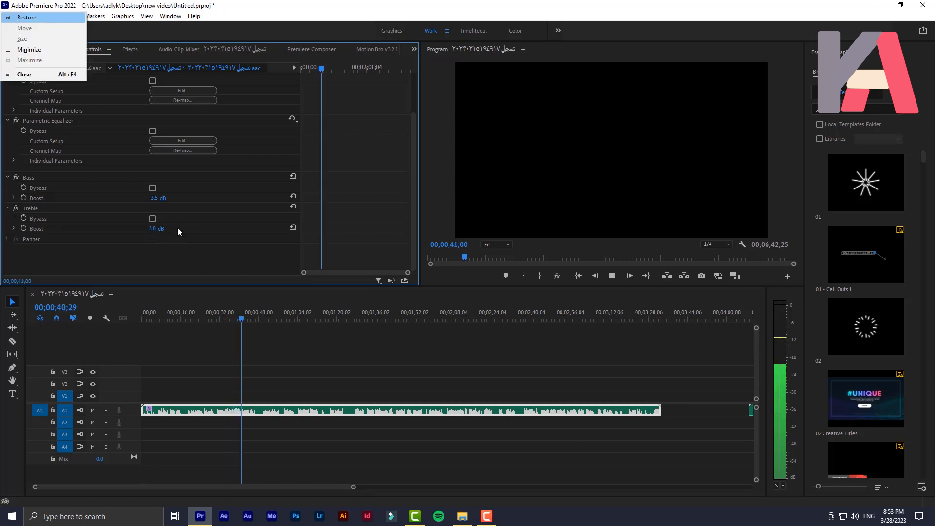
click(240, 314)
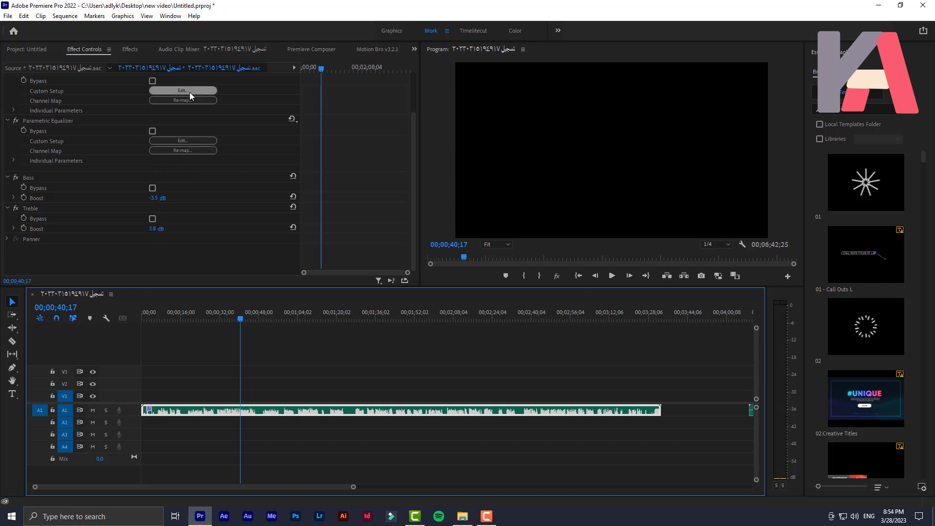
Step: Review the DeReverb, Parametric Equalizer, Bass and Treble effects applied to the voice recording
scroll(30, 124, up, 2)
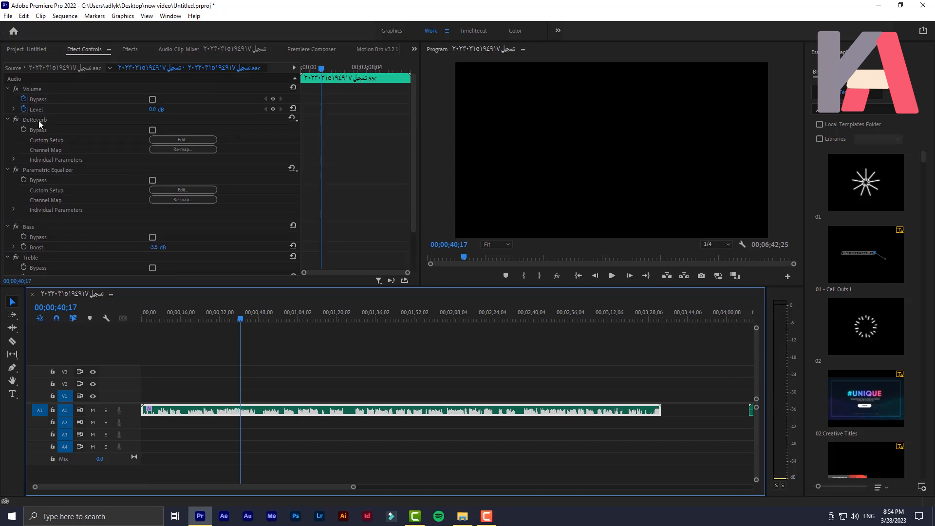
click(62, 118)
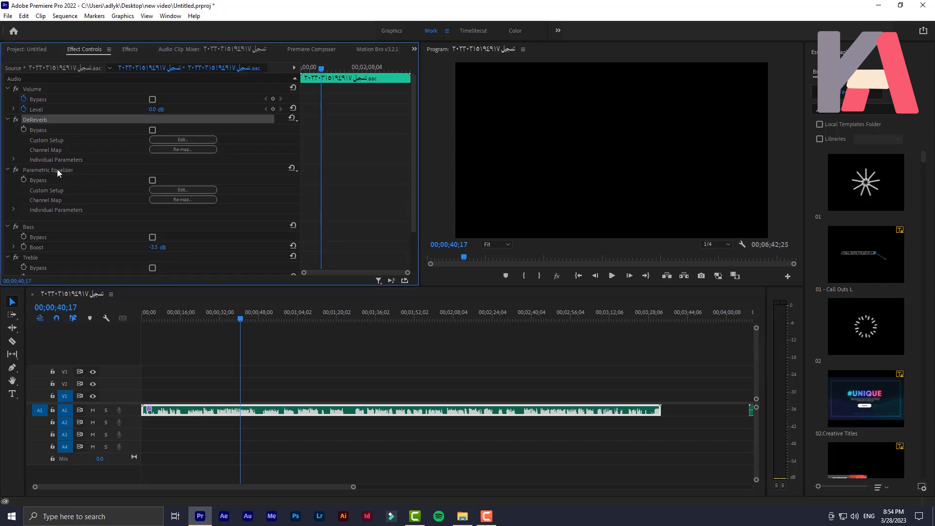
click(57, 169)
click(45, 226)
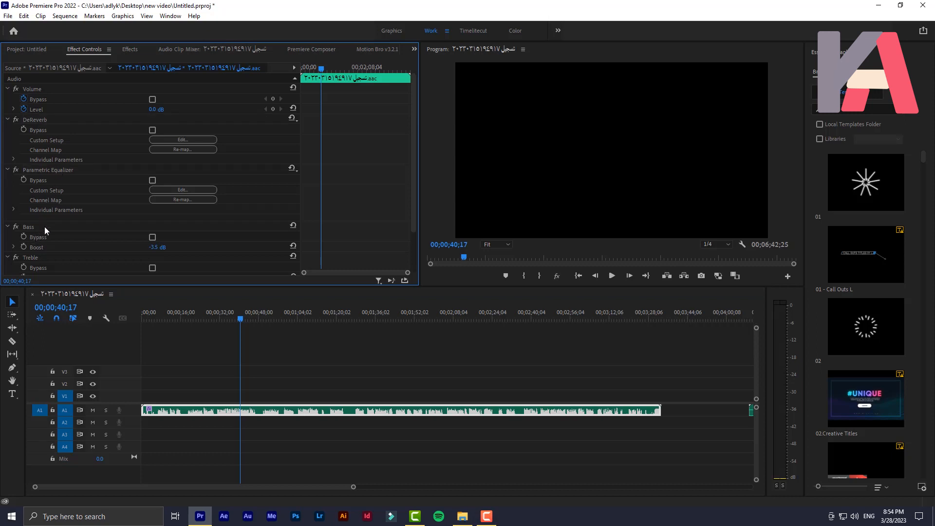
click(38, 255)
click(31, 227)
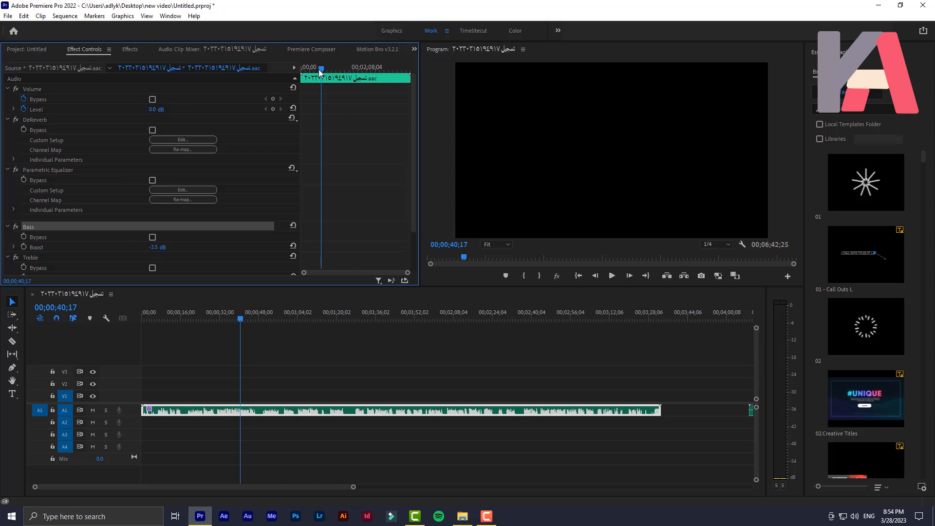
Step: Place the playhead at about 4:49 over the music clip on track A1 and deselect the voice recording
scroll(555, 437, down, 5)
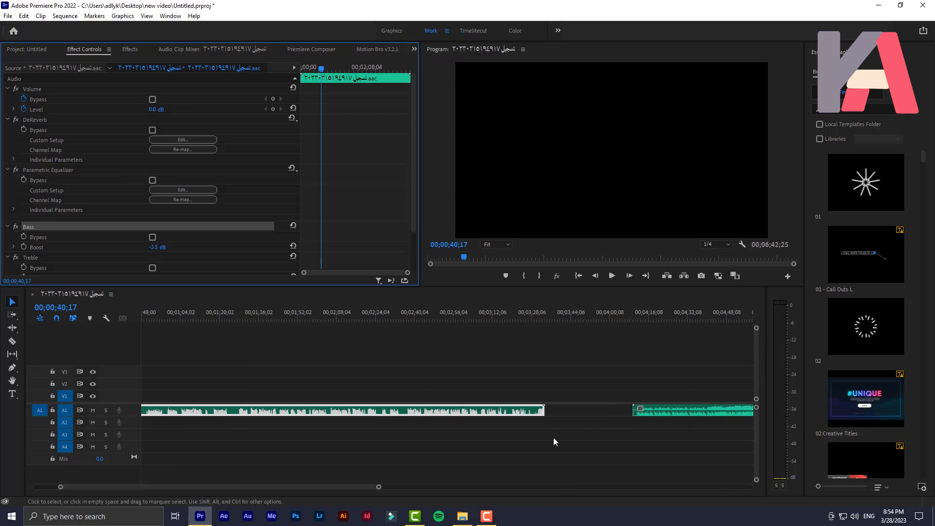
scroll(553, 437, down, 2)
click(436, 317)
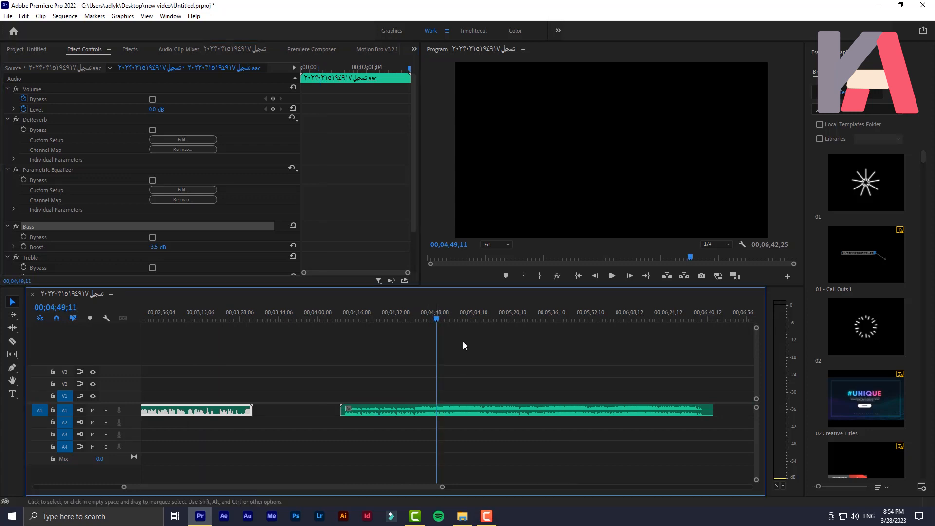
click(487, 346)
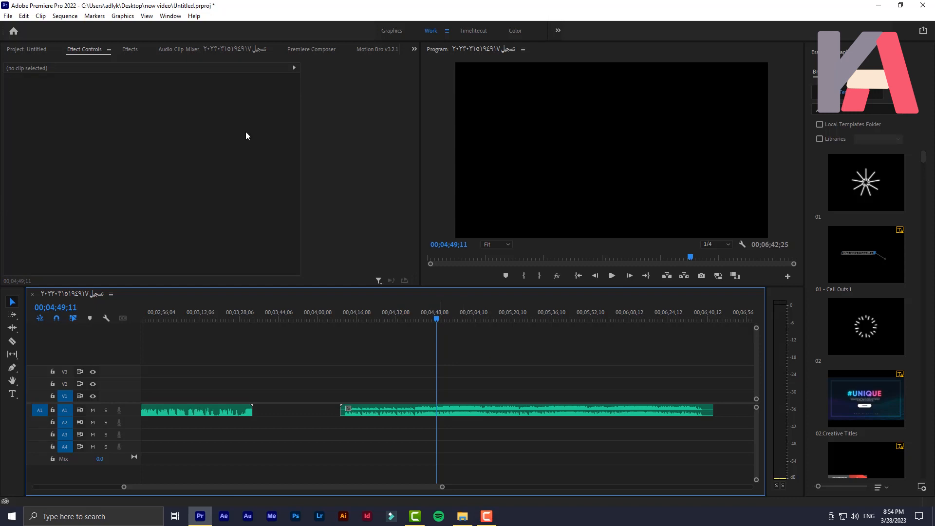
Step: Search the effects for "high" and apply the Highpass audio effect to the music clip on track A1
click(136, 49)
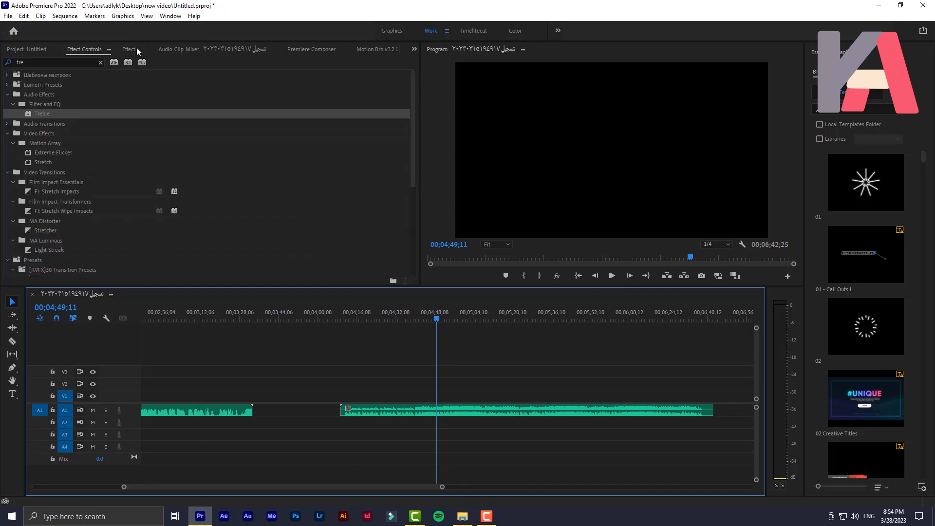
click(94, 63)
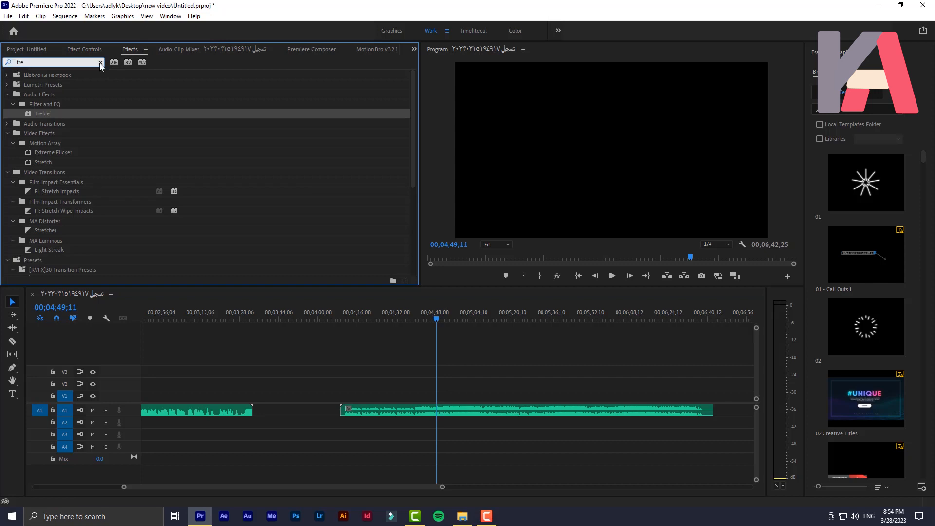
click(100, 62)
text(hi)
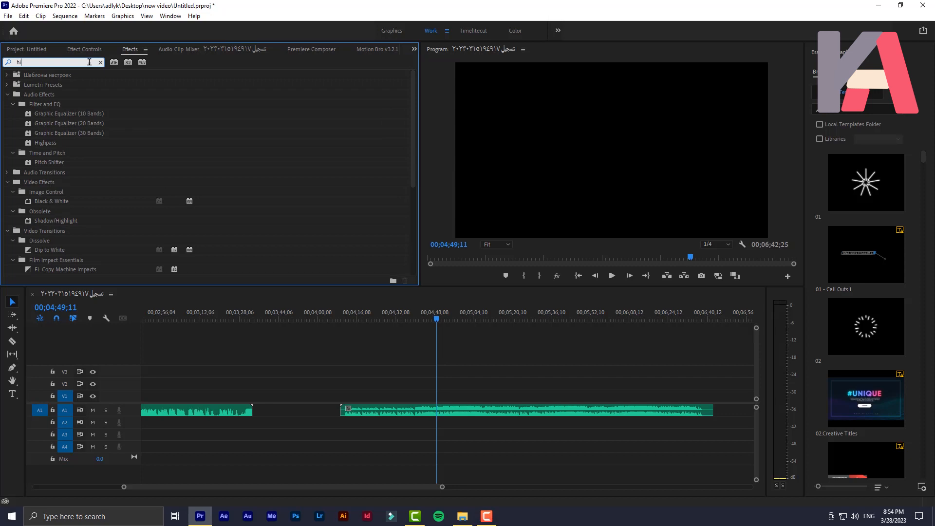
text(gh)
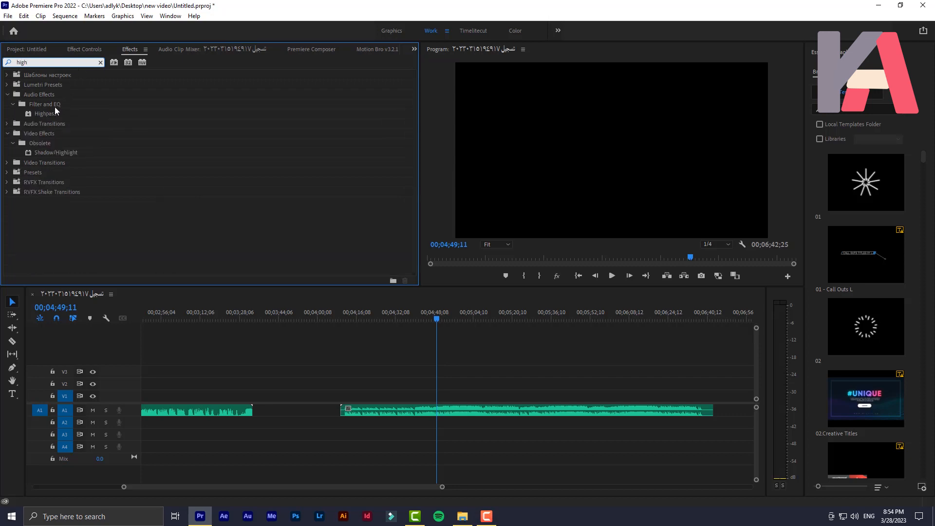
drag(51, 112, 450, 409)
Step: Set the Highpass effect's Cutoff to 10.0 Hz on the music clip and listen briefly from about 4:47
click(74, 50)
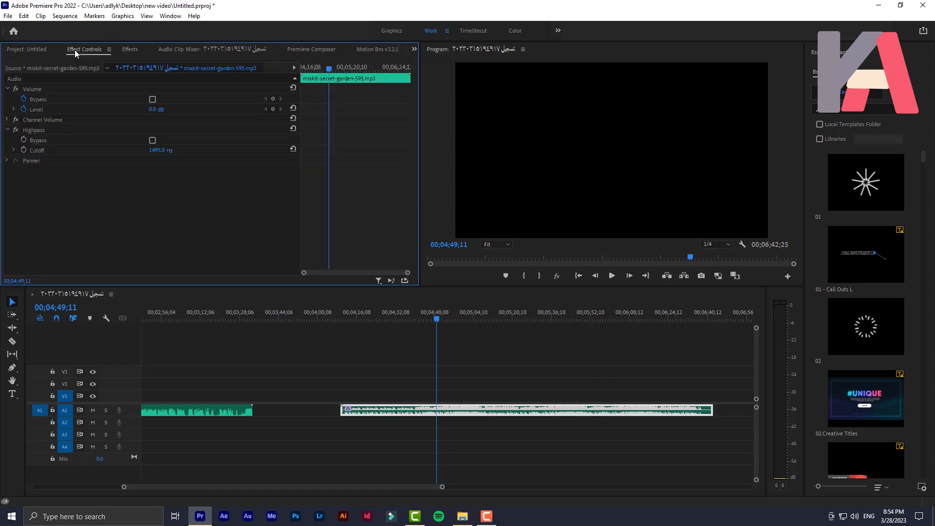
click(50, 129)
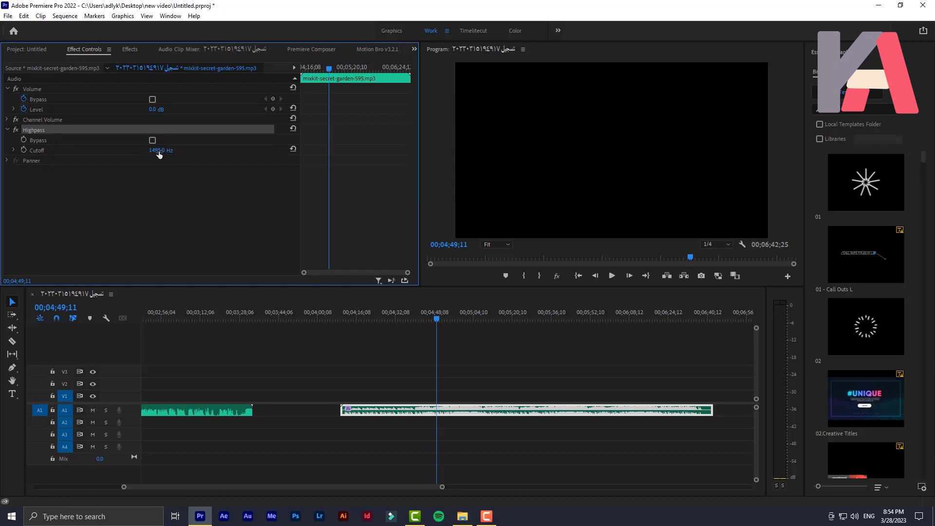
drag(163, 151, 233, 151)
drag(161, 151, 87, 150)
click(433, 318)
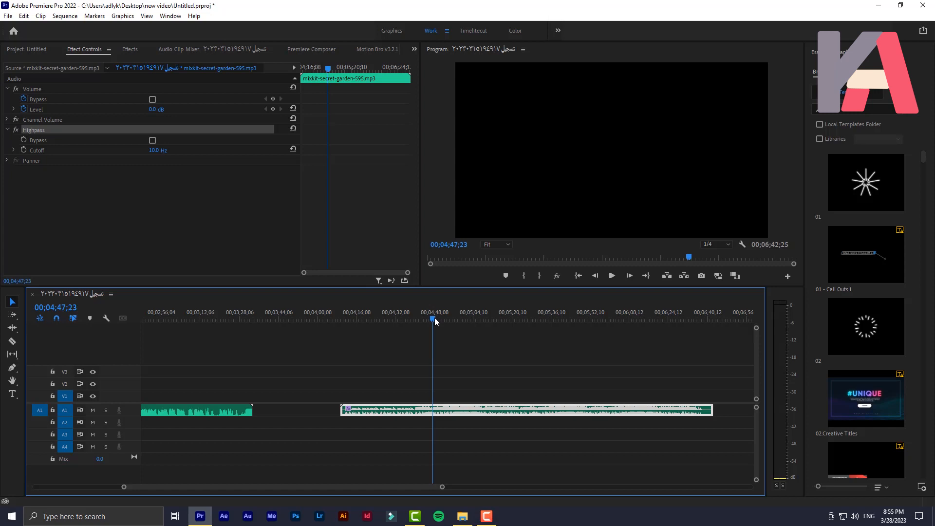
key(space)
key(space)
Step: Raise the Highpass Cutoff to 21838.7 Hz, and lower it to 1871.1 Hz while the music clip plays
drag(159, 153, 219, 153)
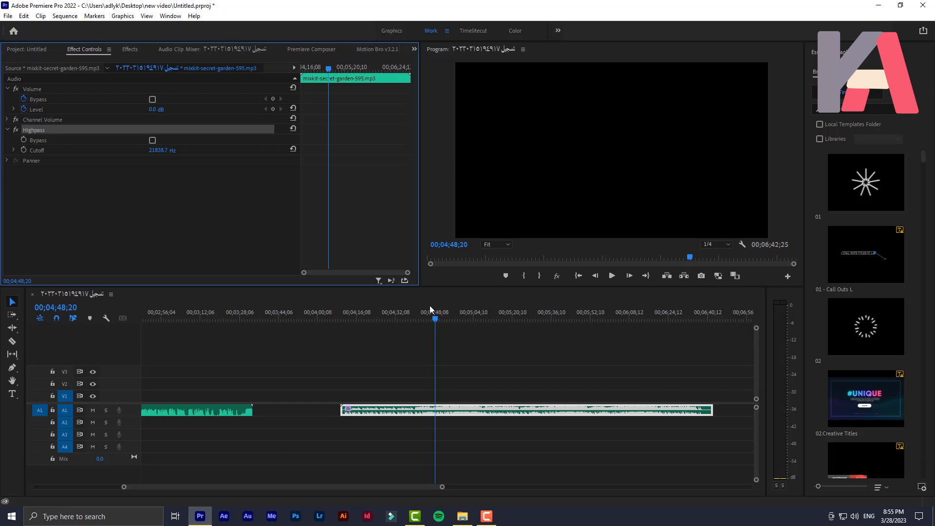
key(space)
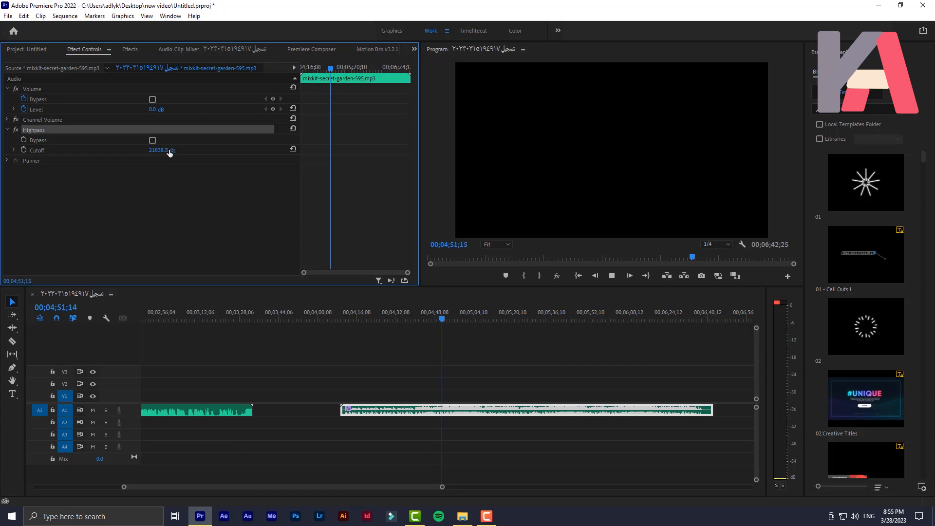
drag(167, 151, 105, 151)
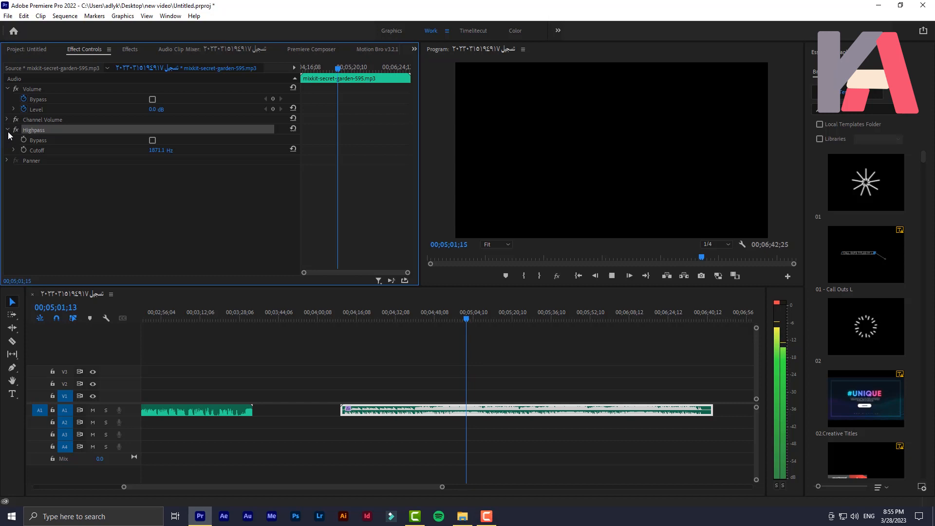
key(space)
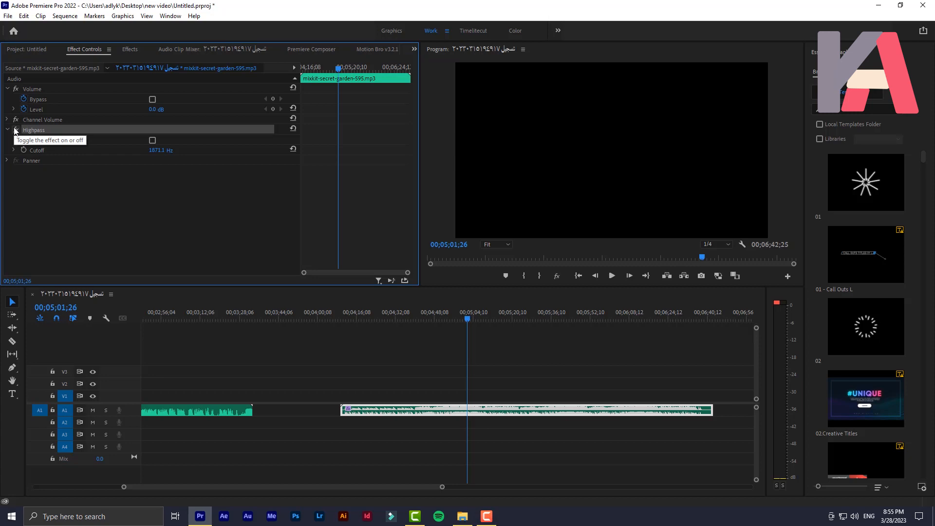
Step: Play the music clip from about 5:02 while switching the Highpass effect off and on to compare the sound, leaving it enabled
key(space)
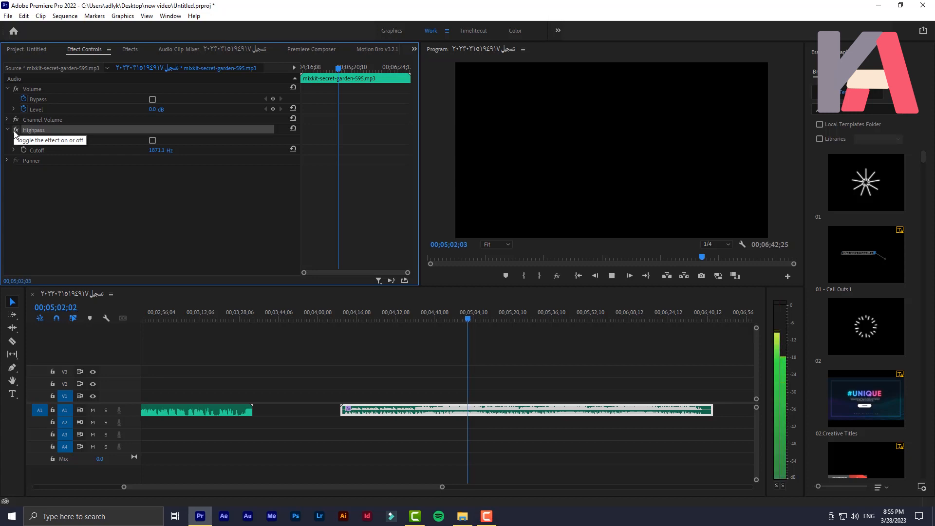
click(16, 130)
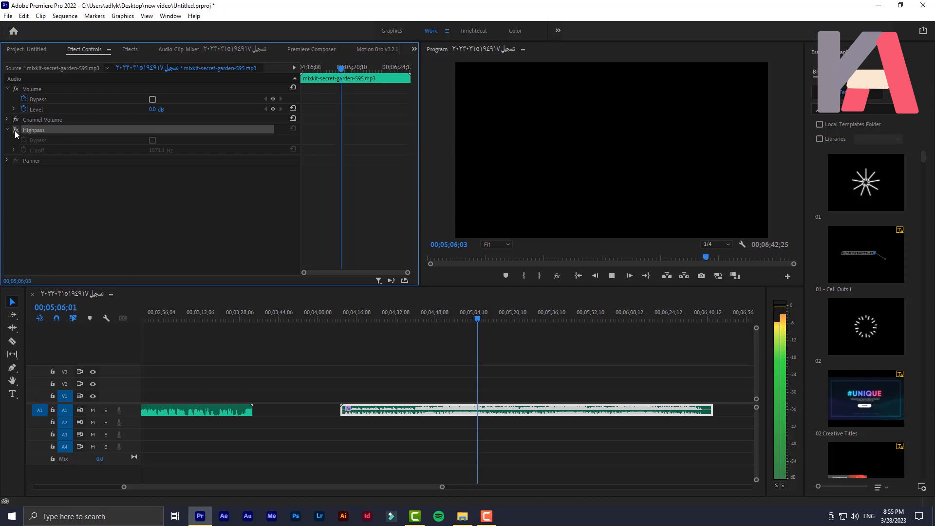
click(15, 130)
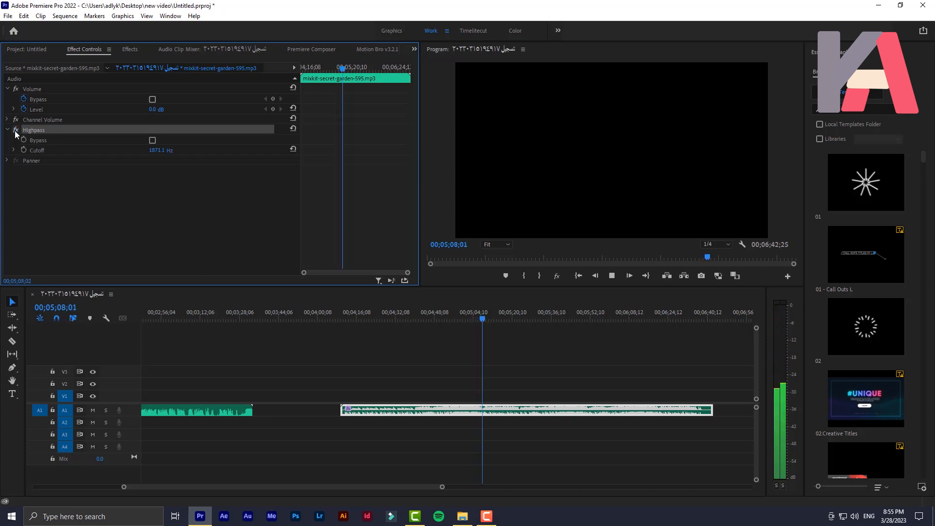
click(15, 130)
click(15, 130)
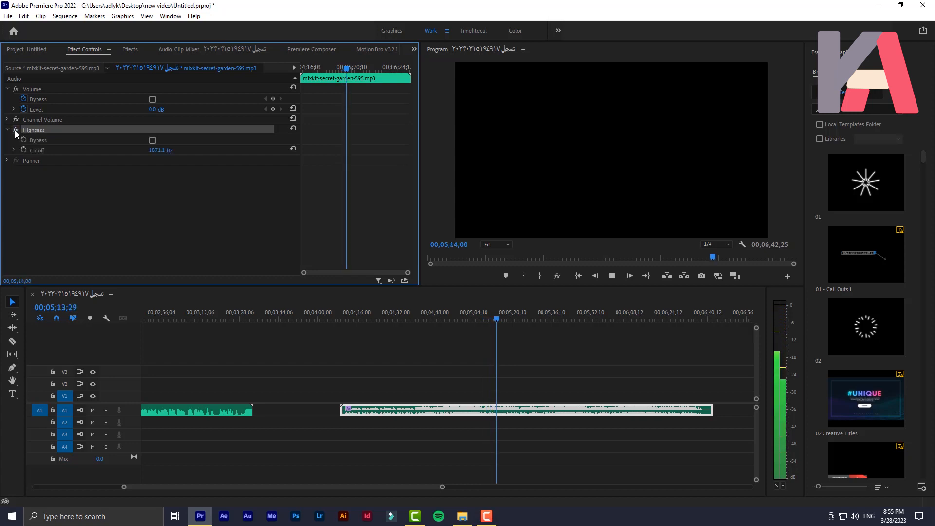
key(space)
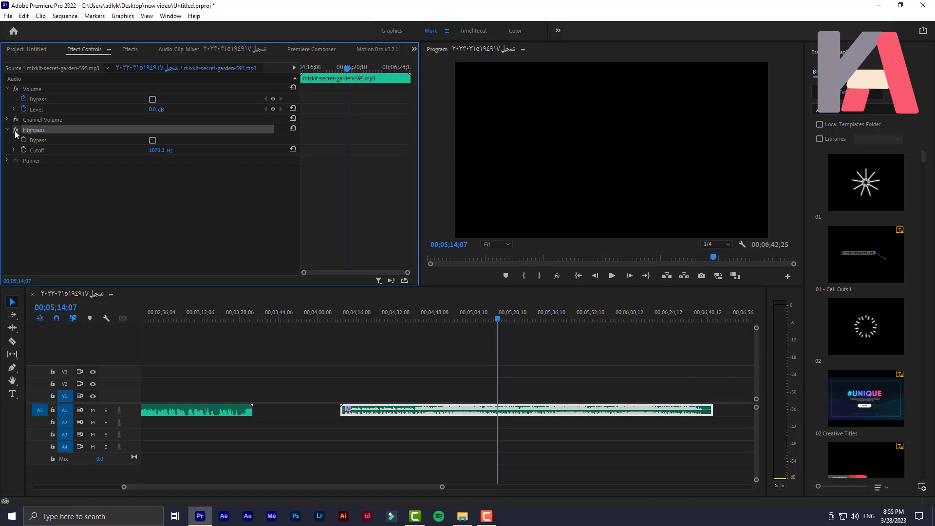